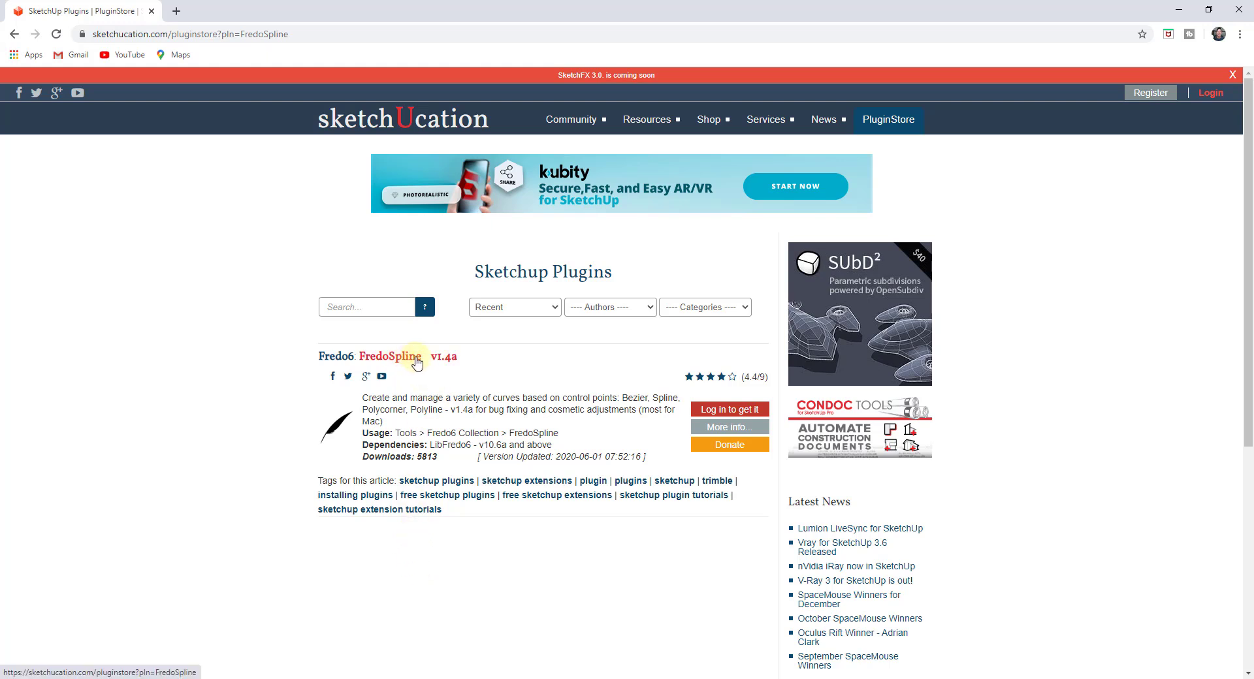
Open the FredoSpline v1.4a listing in the SketchUcation PluginStore.
click(417, 358)
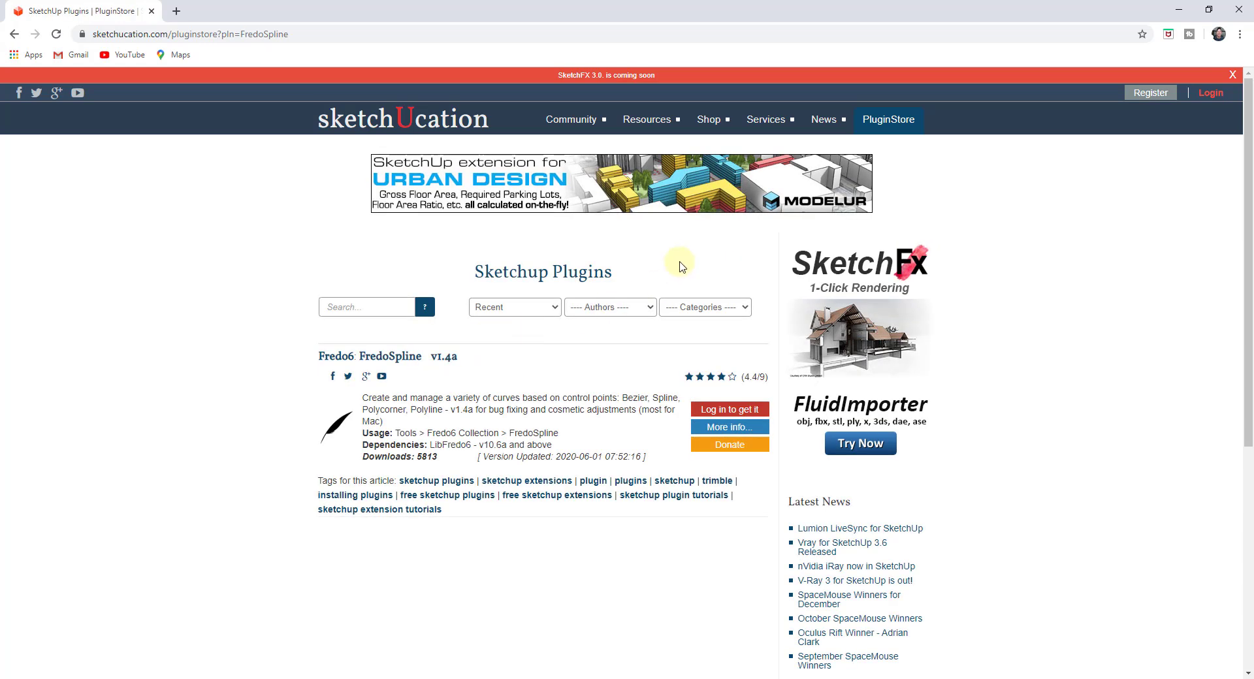
Open FredoSpline's plugin page in a new tab and view its requirements (LibFredo6 v10.6a or above).
click(714, 433)
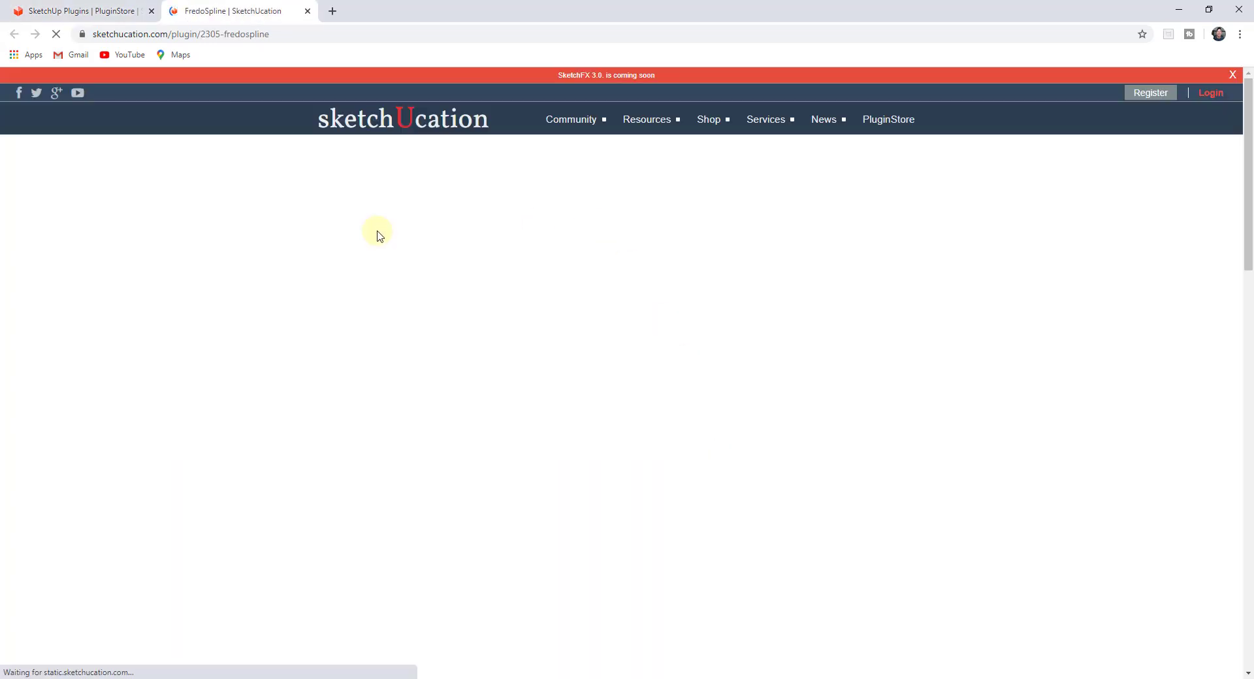
scroll(392, 351, down, 6)
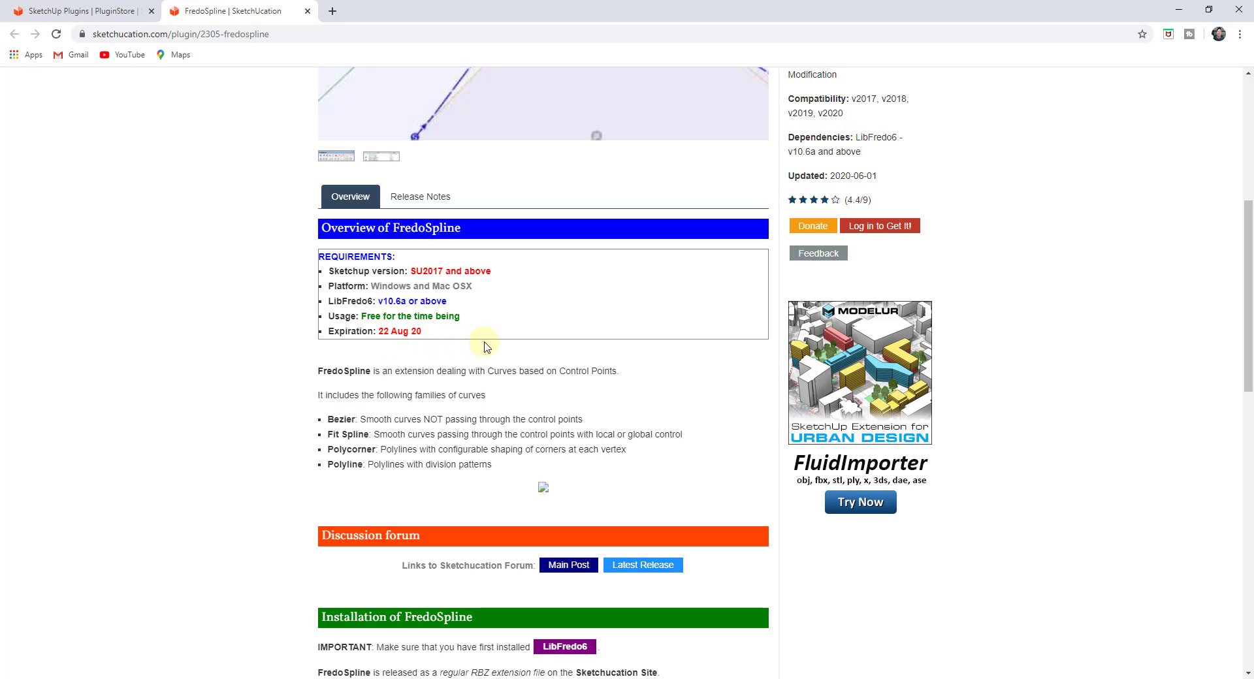
Read the FredoSpline forum Main Post's toolbar image and Documentation PDFs, then return to SketchUp.
click(574, 567)
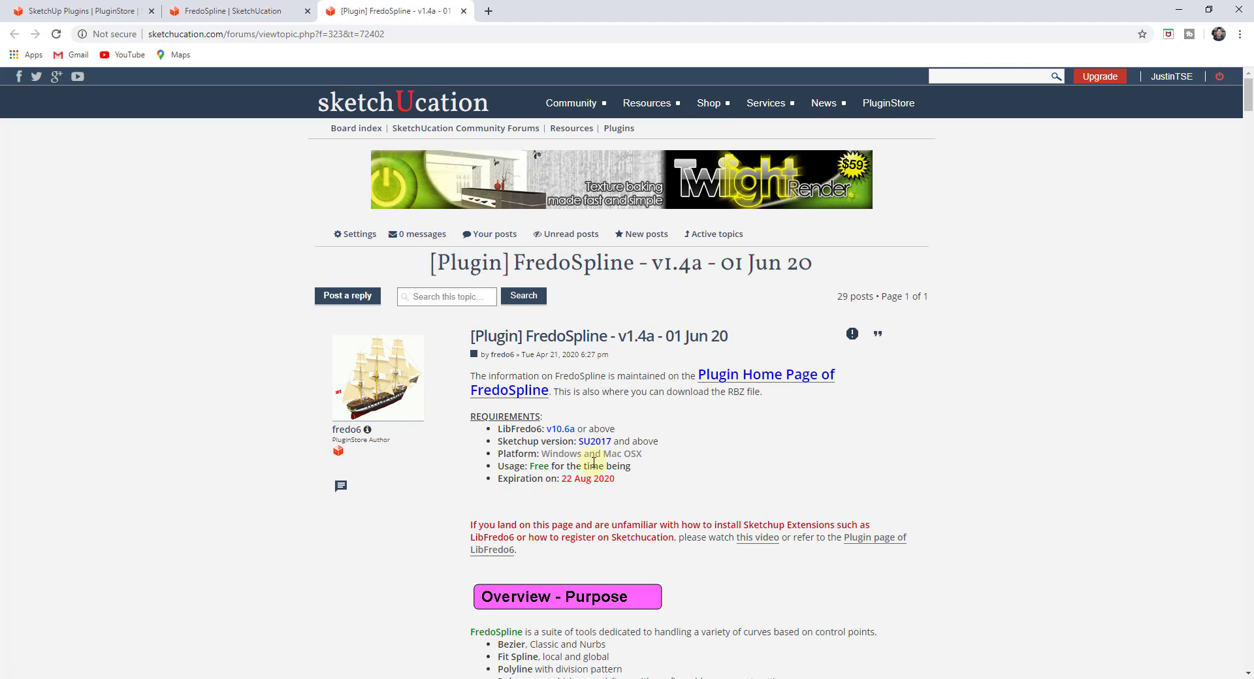
scroll(651, 430, down, 5)
scroll(658, 466, down, 6)
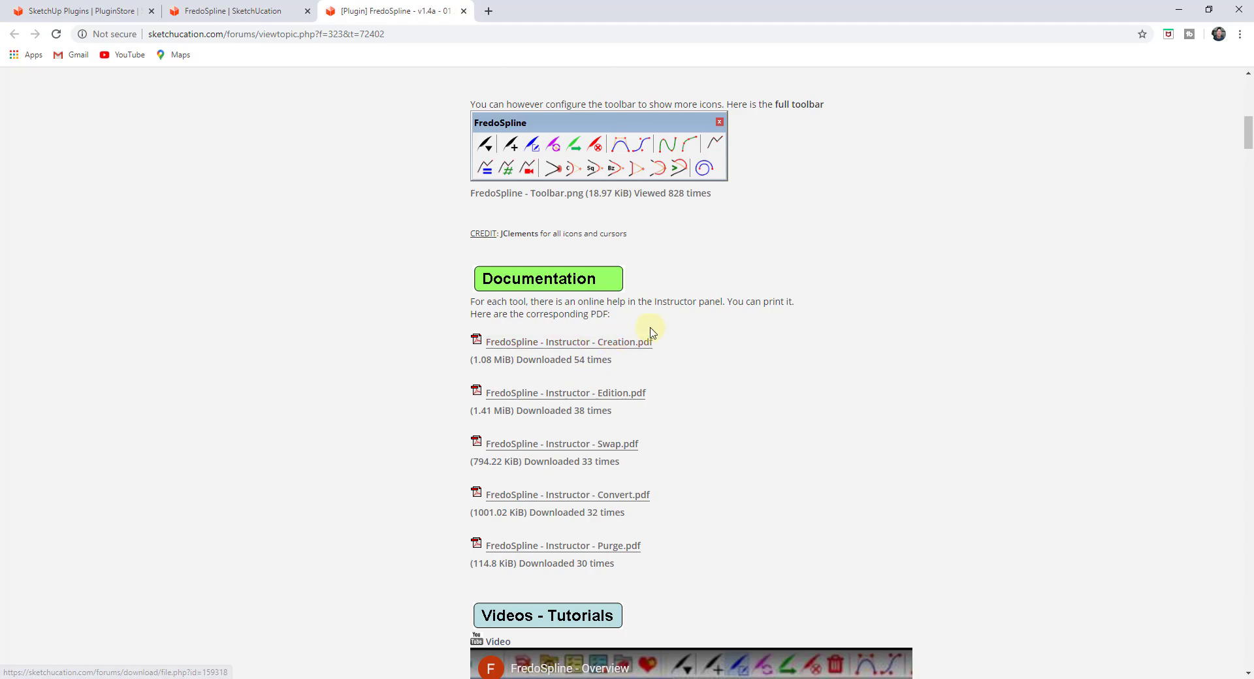
key(alt+Tab)
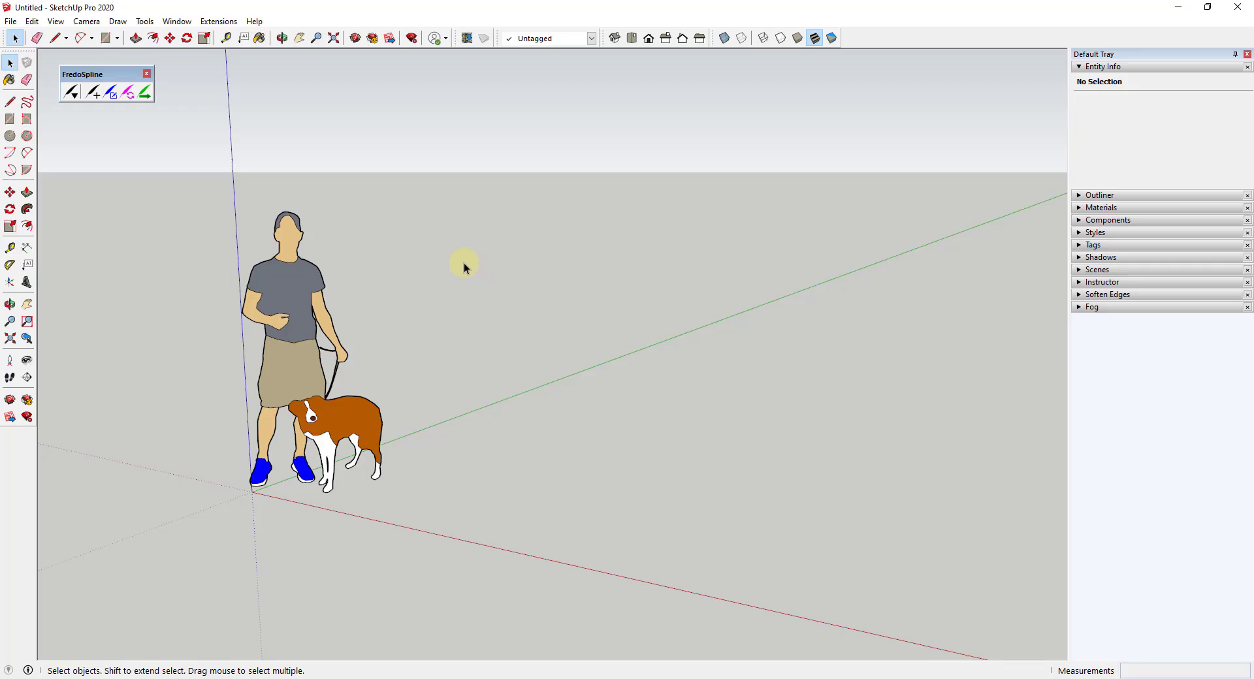
Draw a five-point zigzag FredoSpline polyline on the ground in front of the dog.
click(94, 97)
drag(98, 74, 244, 171)
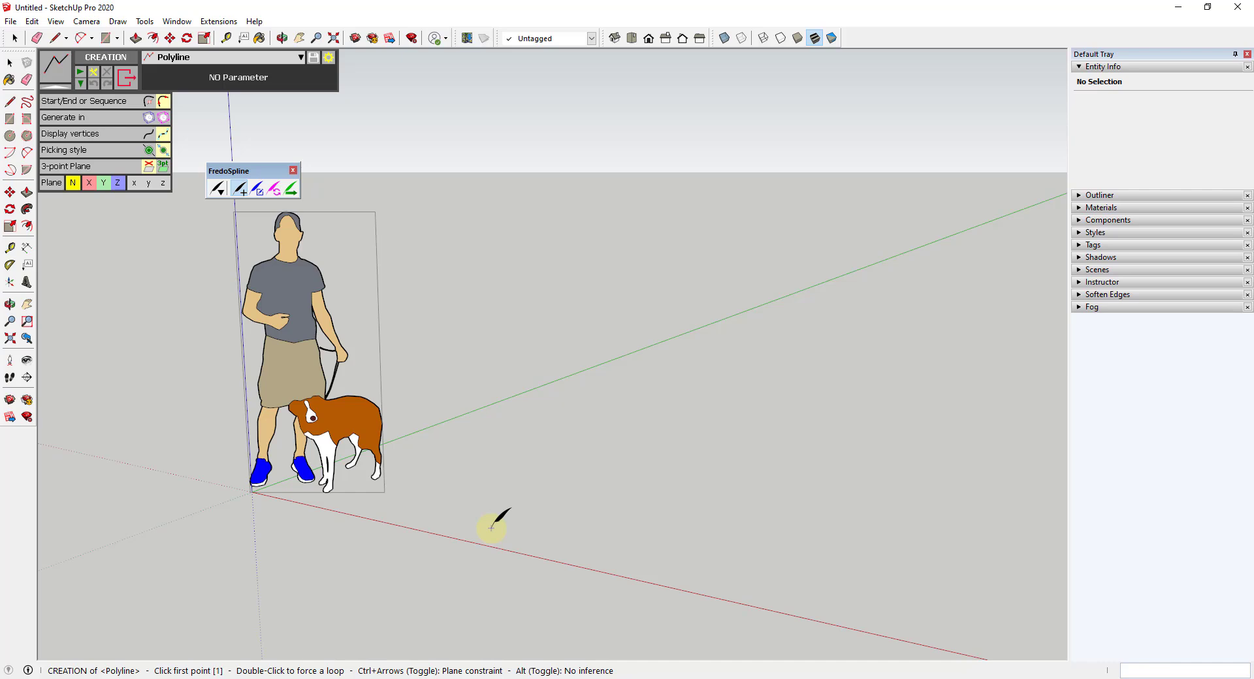
click(490, 528)
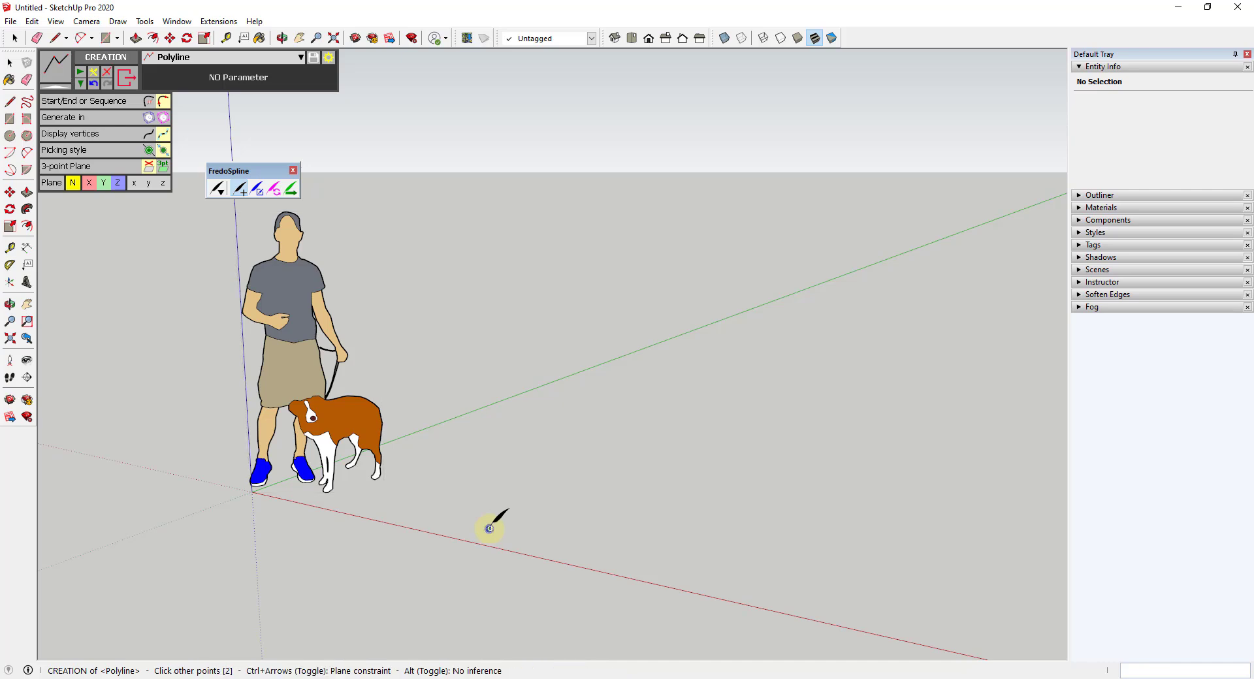
click(685, 419)
click(828, 437)
click(906, 368)
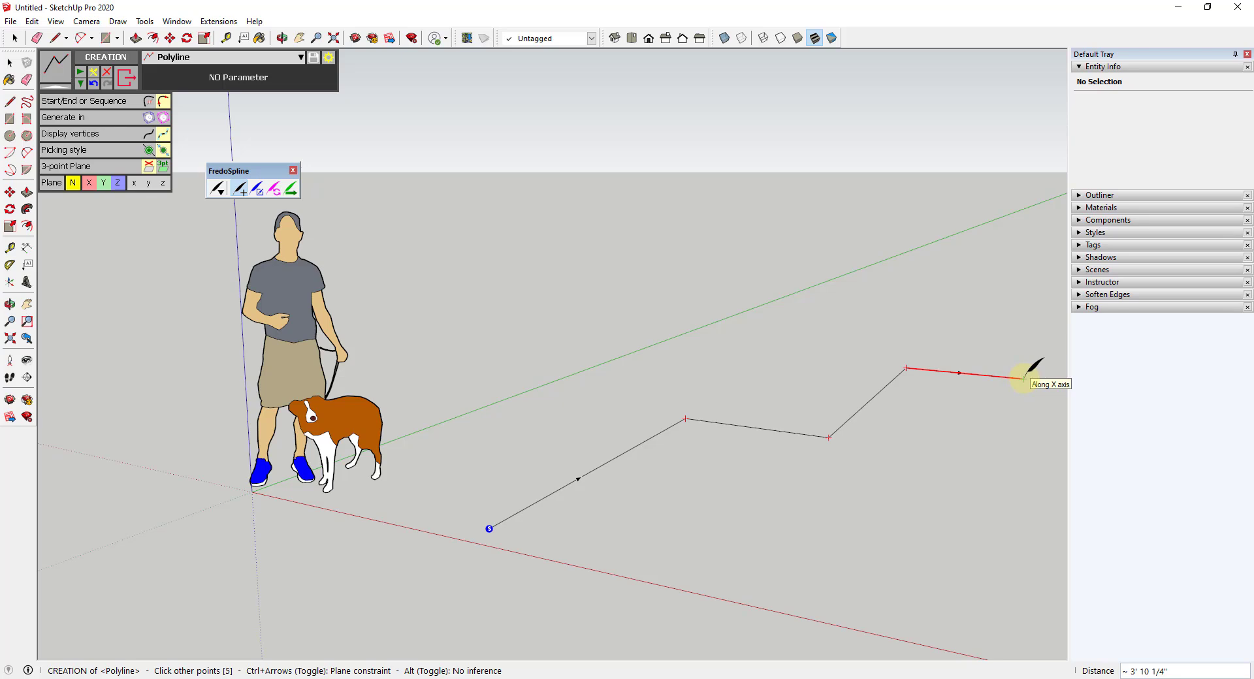
double_click(1023, 378)
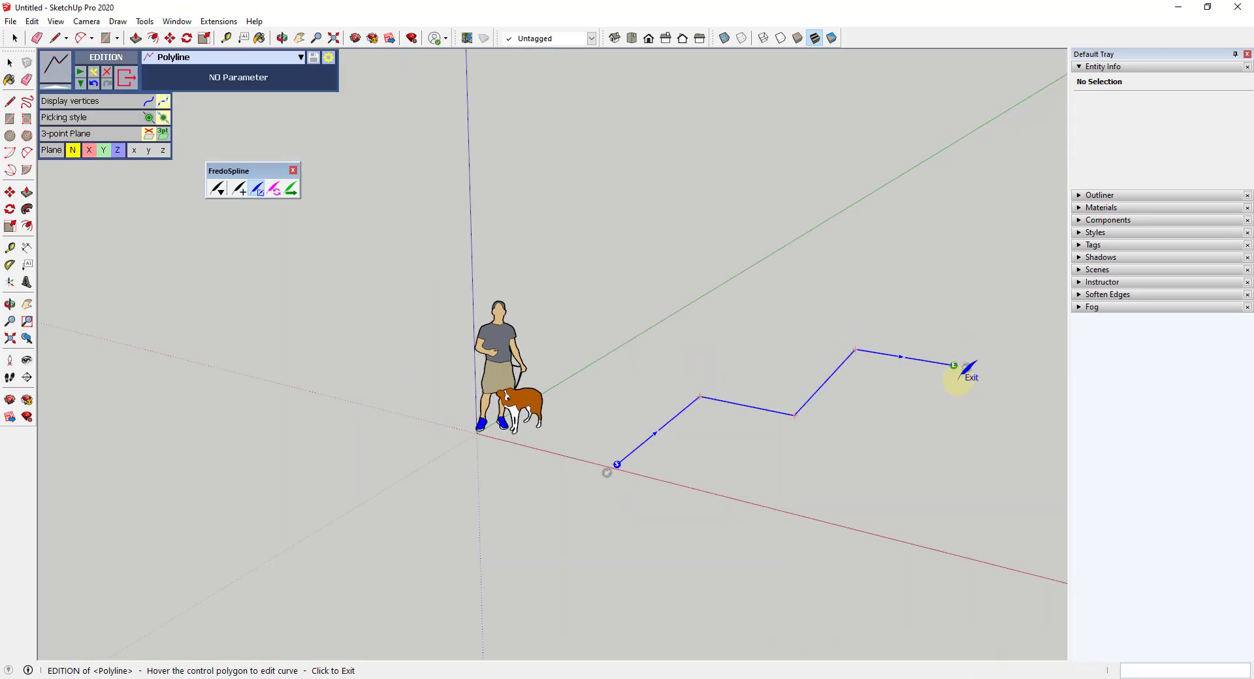
Move three polyline vertices: one up-left, one right and down, the upper-right one higher.
click(966, 369)
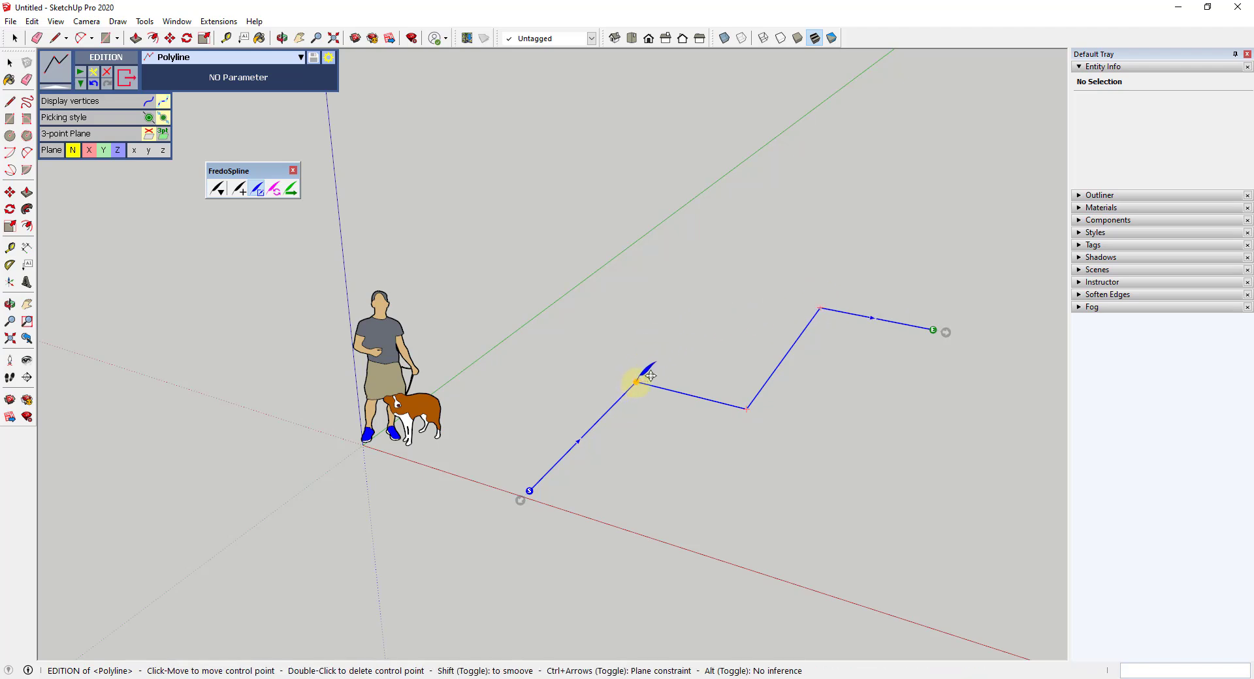
drag(637, 381, 590, 370)
drag(748, 409, 827, 427)
drag(819, 307, 841, 274)
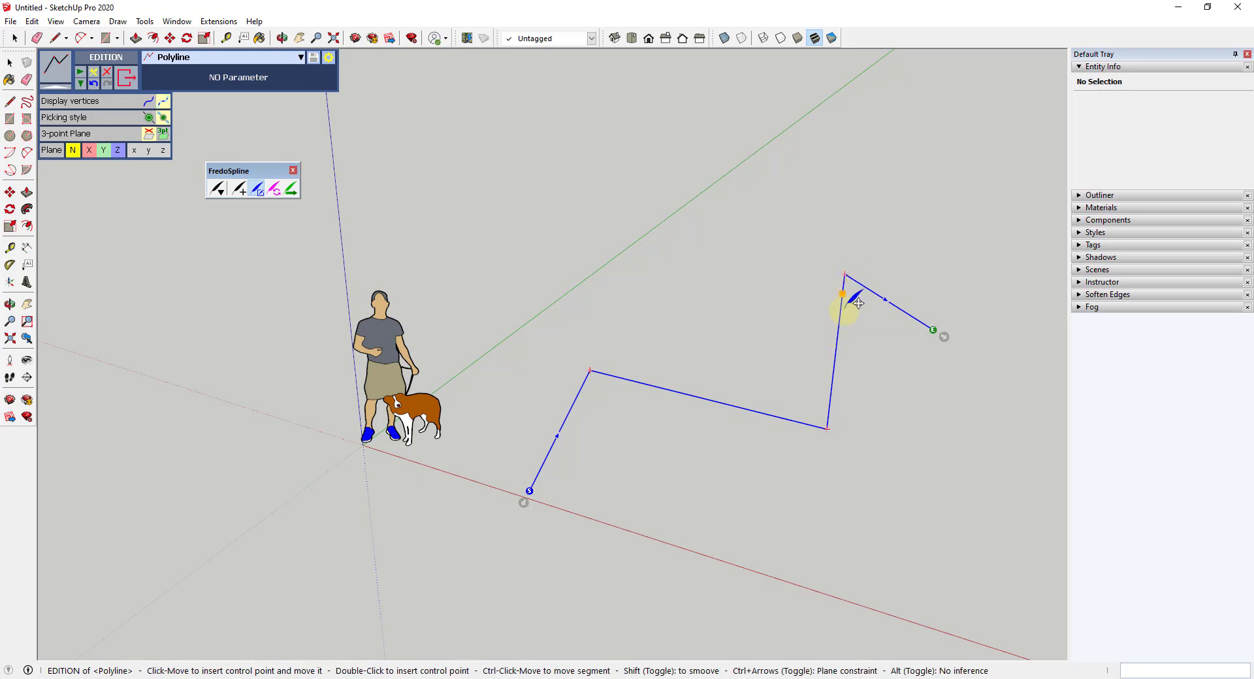
Insert three new bends on the segments and raise the lower-right vertex, giving 8 control points.
drag(854, 340, 823, 323)
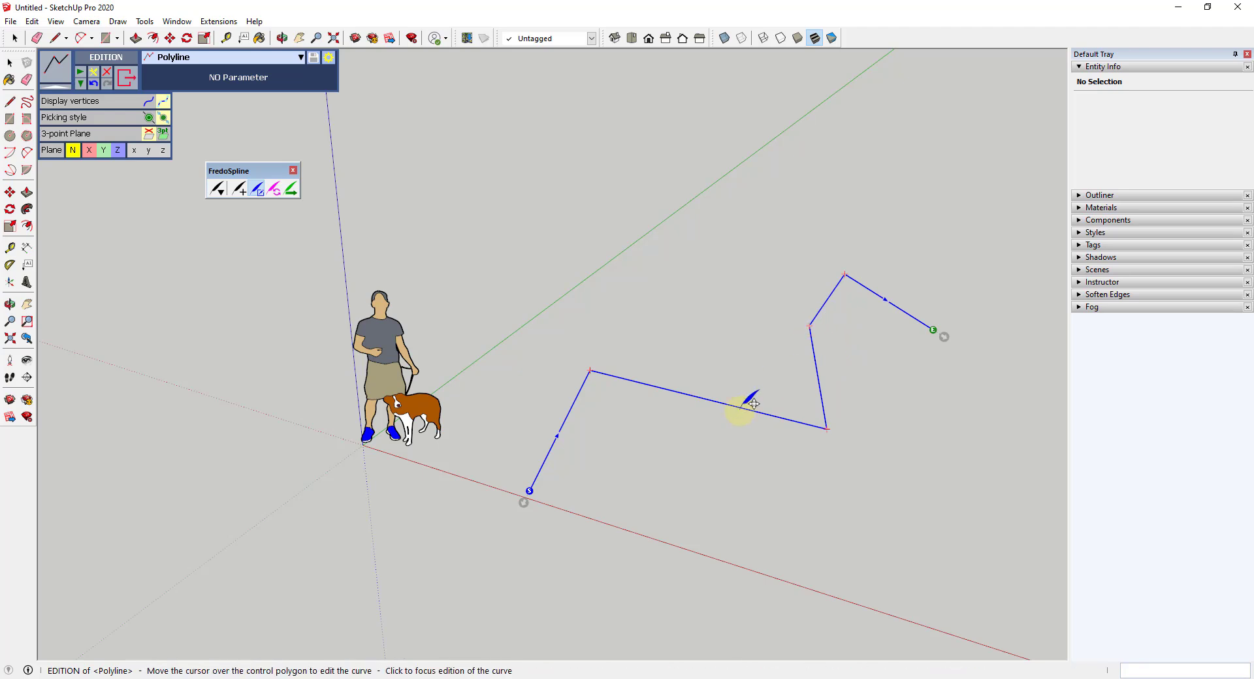
drag(727, 395, 722, 364)
drag(574, 428, 542, 406)
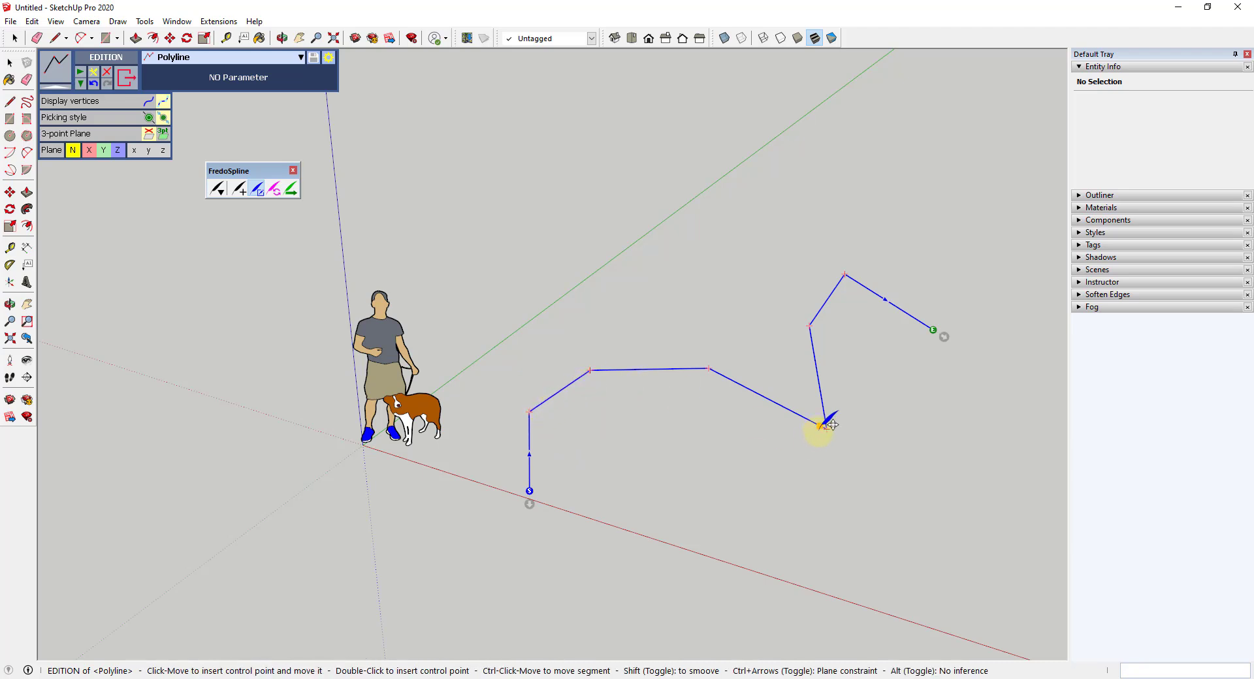
drag(826, 428, 801, 387)
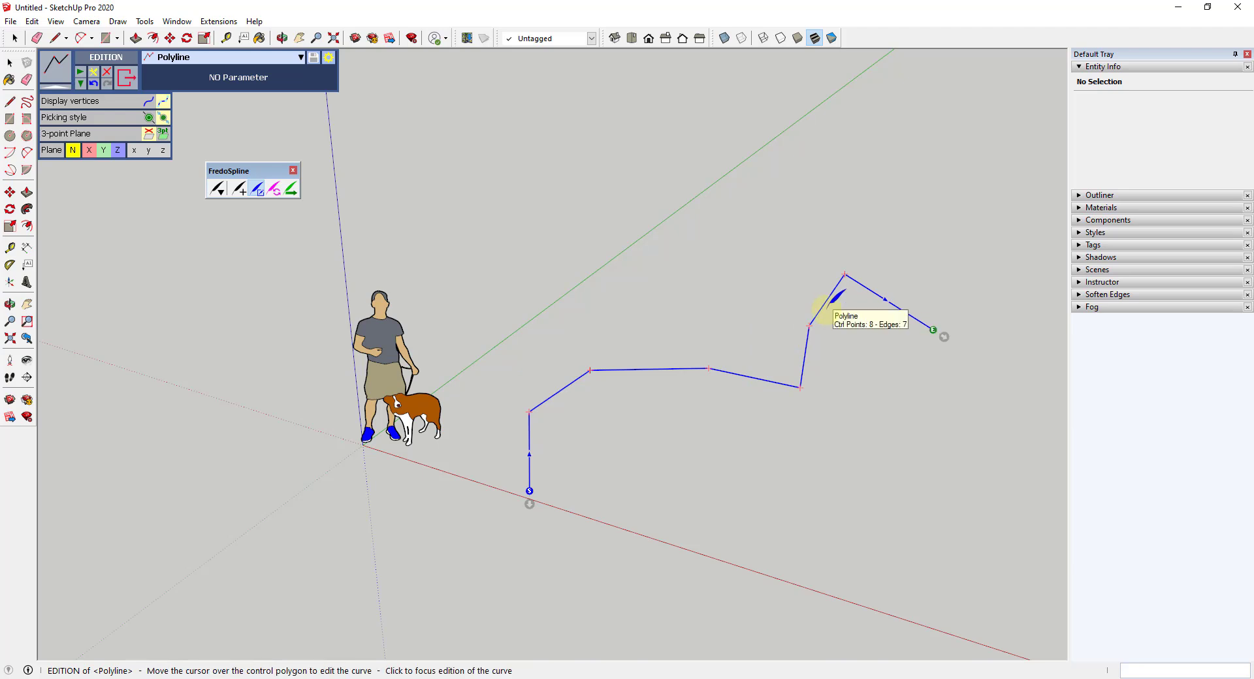
Convert the polyline to a Bezier Classic curve with #Seg set to 60.
click(202, 58)
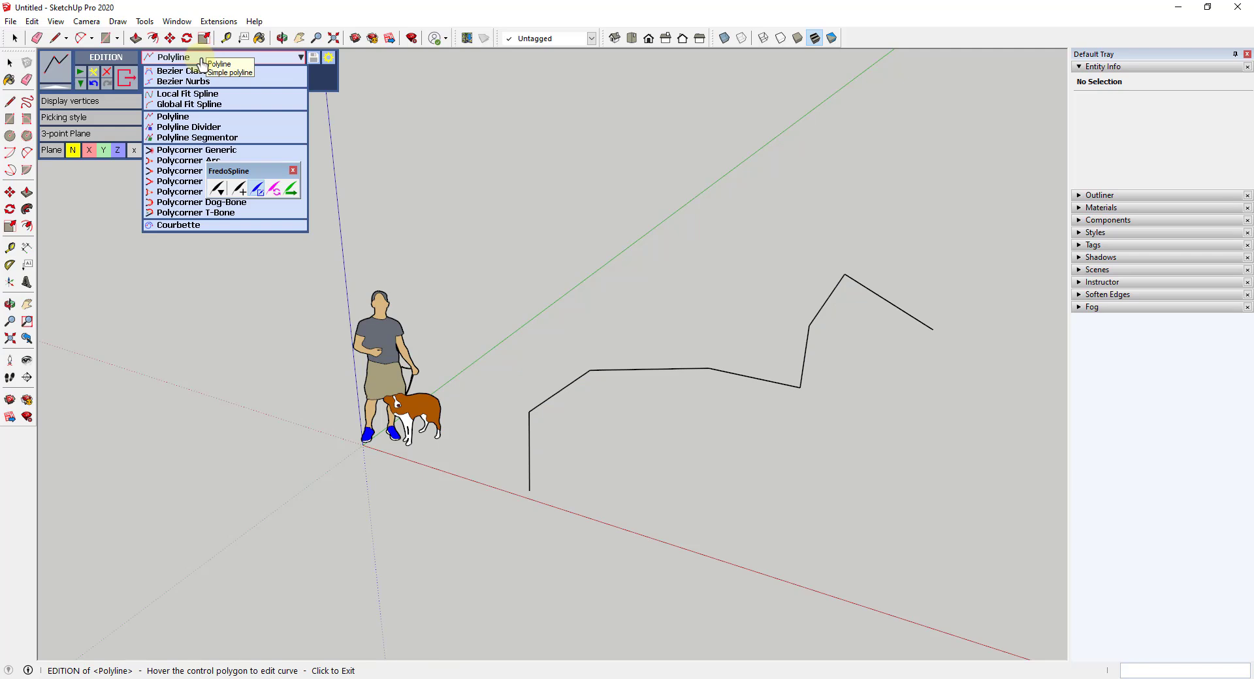
drag(235, 171, 378, 66)
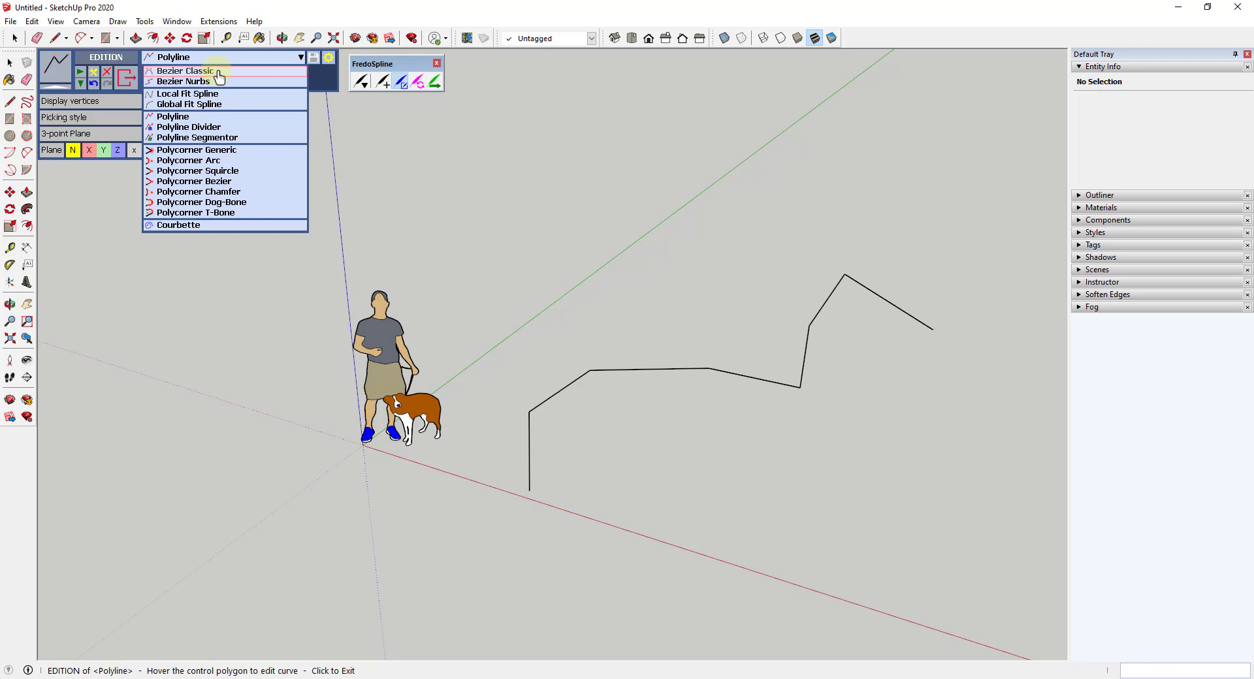
click(219, 72)
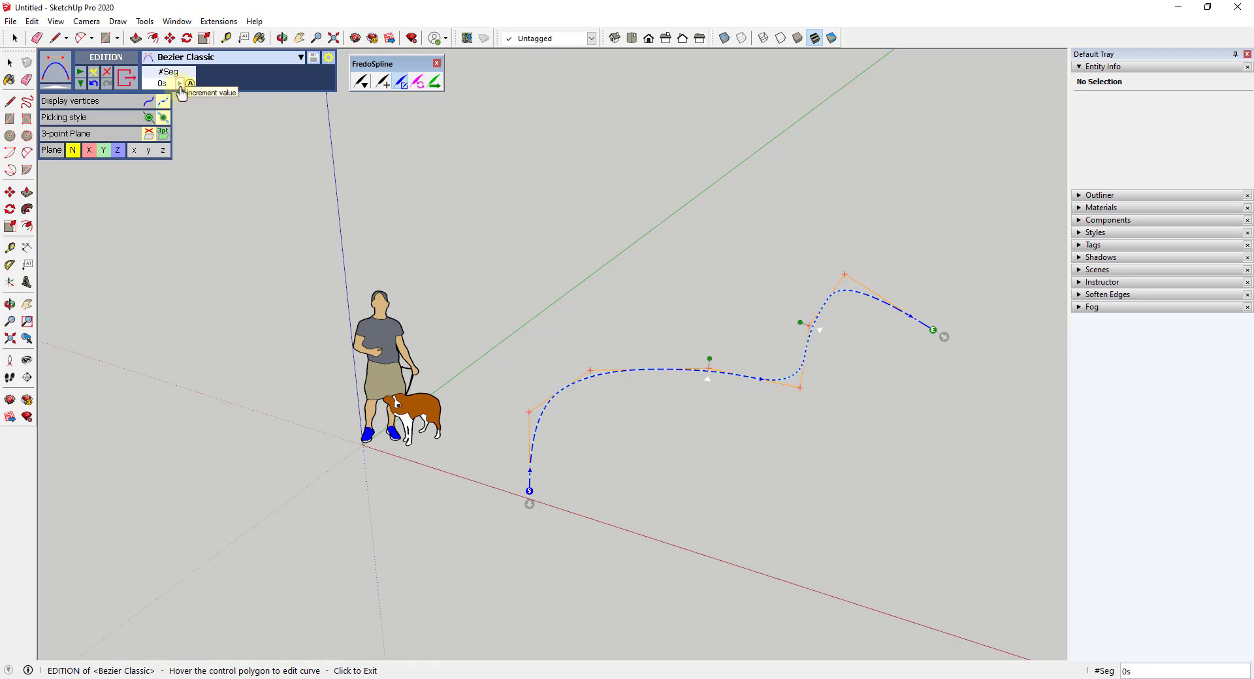
click(181, 83)
click(180, 83)
click(181, 84)
click(181, 84)
click(181, 83)
click(145, 84)
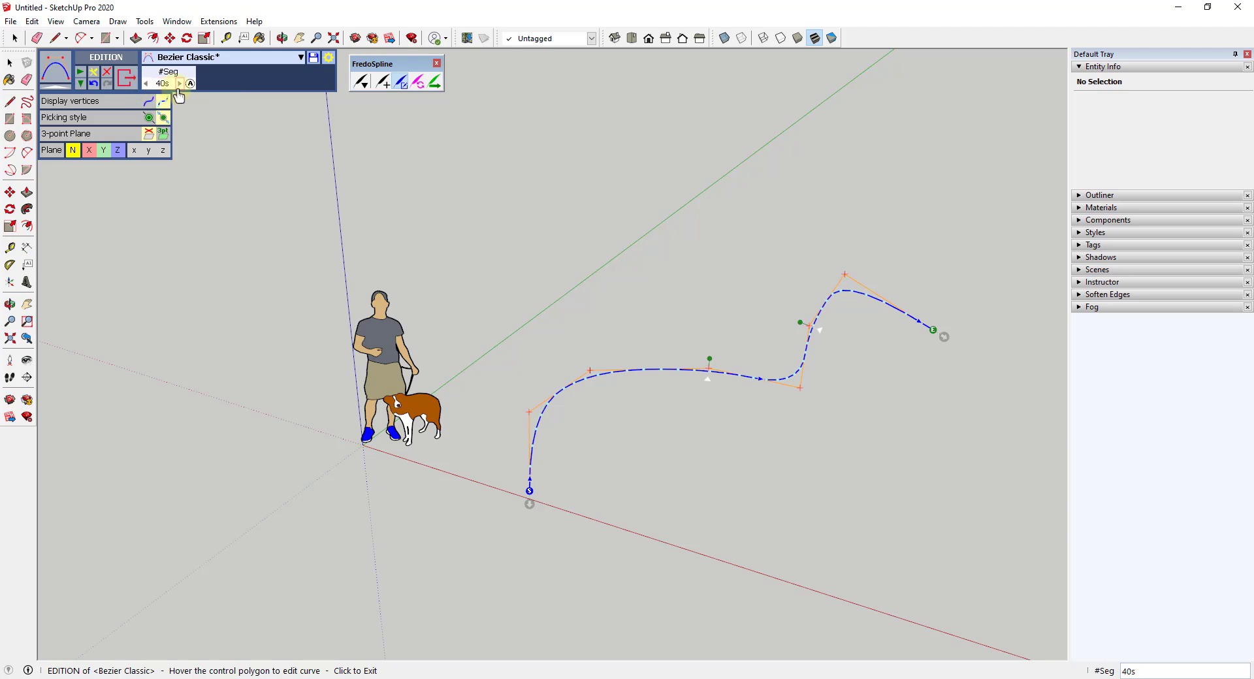
click(181, 84)
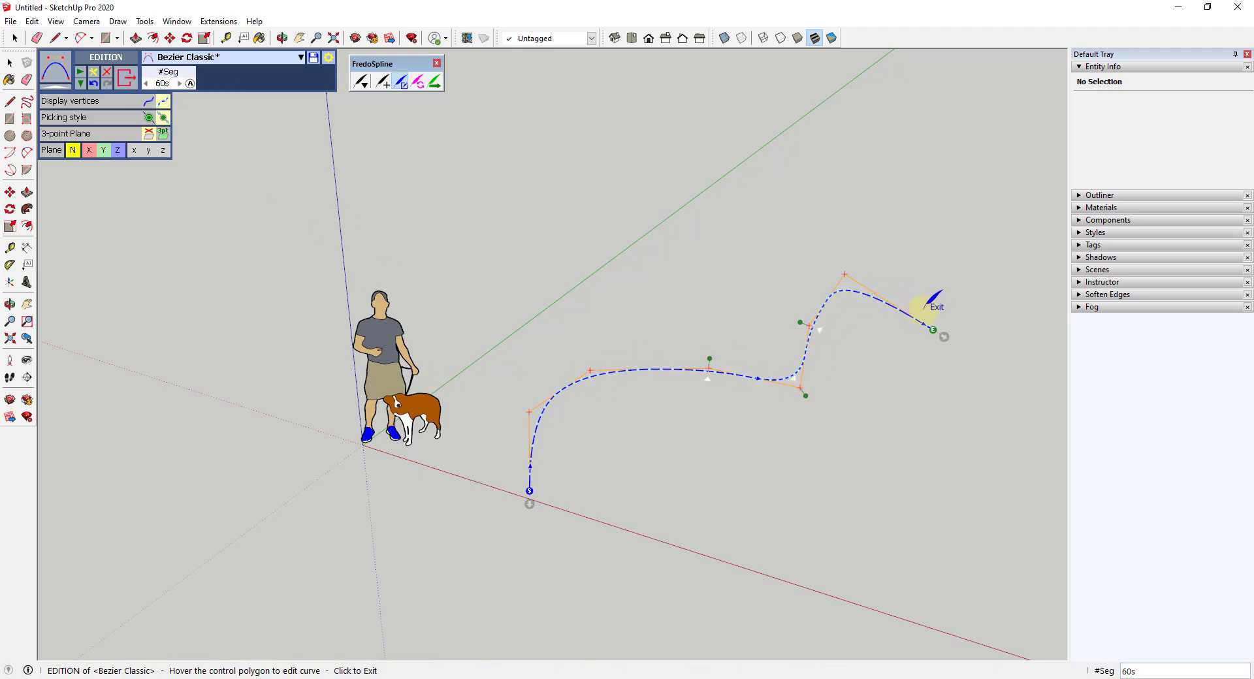
Switch to Bezier Nurbs, raise tension to 30%, then reset #Seg to automatic and tension to 0%.
click(190, 57)
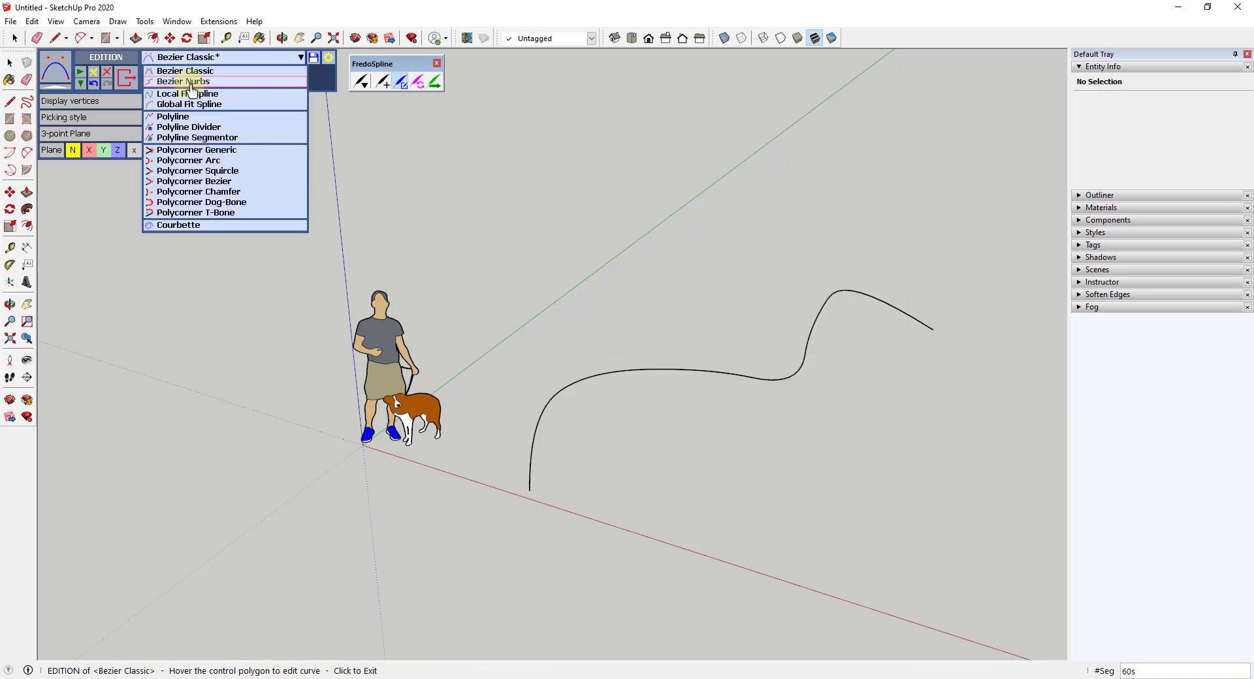
click(190, 81)
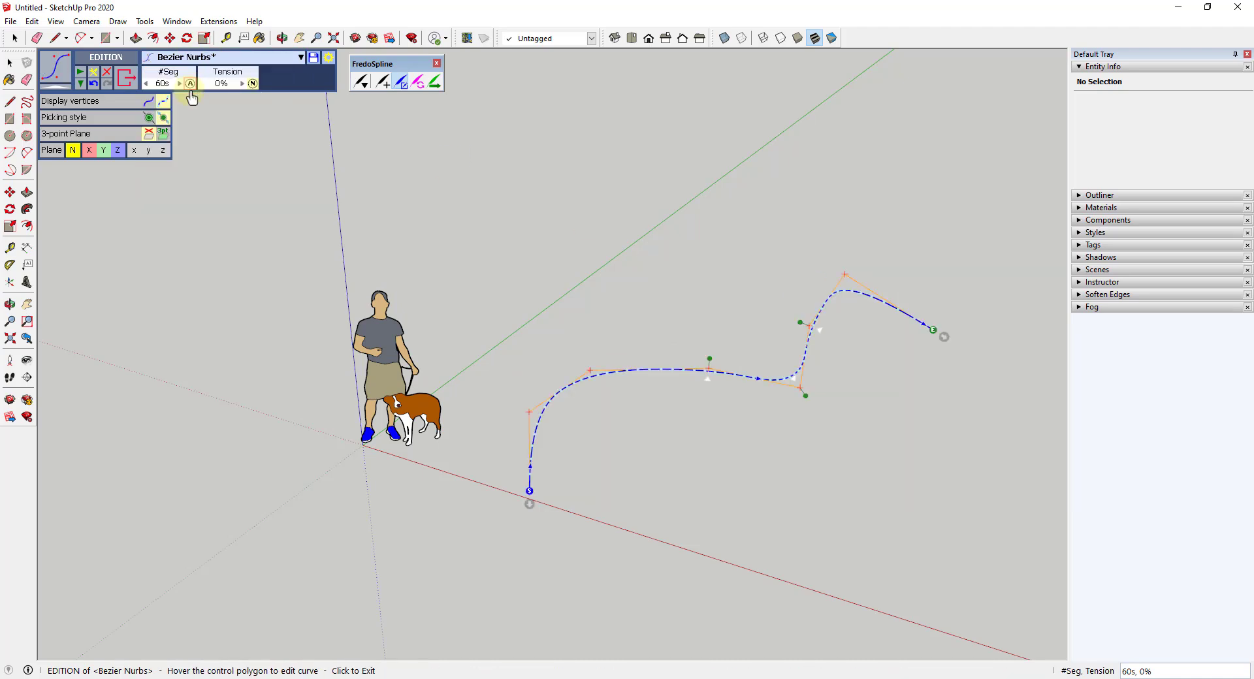
click(242, 83)
click(242, 83)
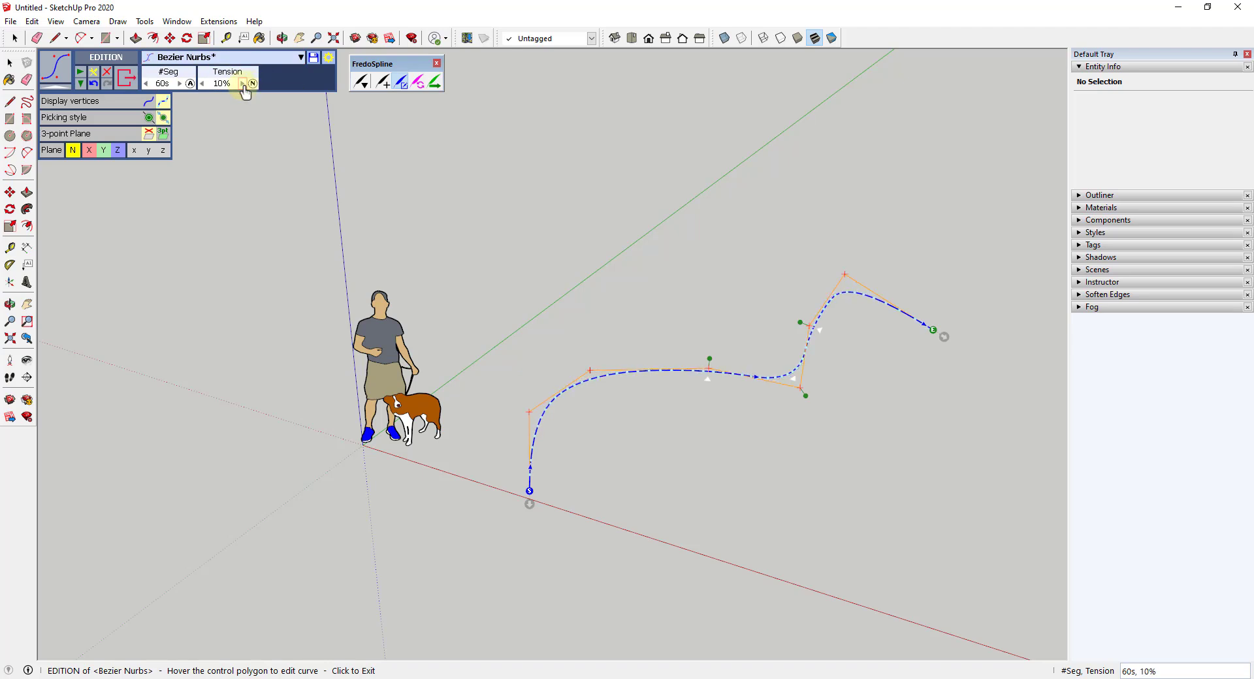
click(242, 83)
click(243, 83)
click(242, 83)
click(243, 83)
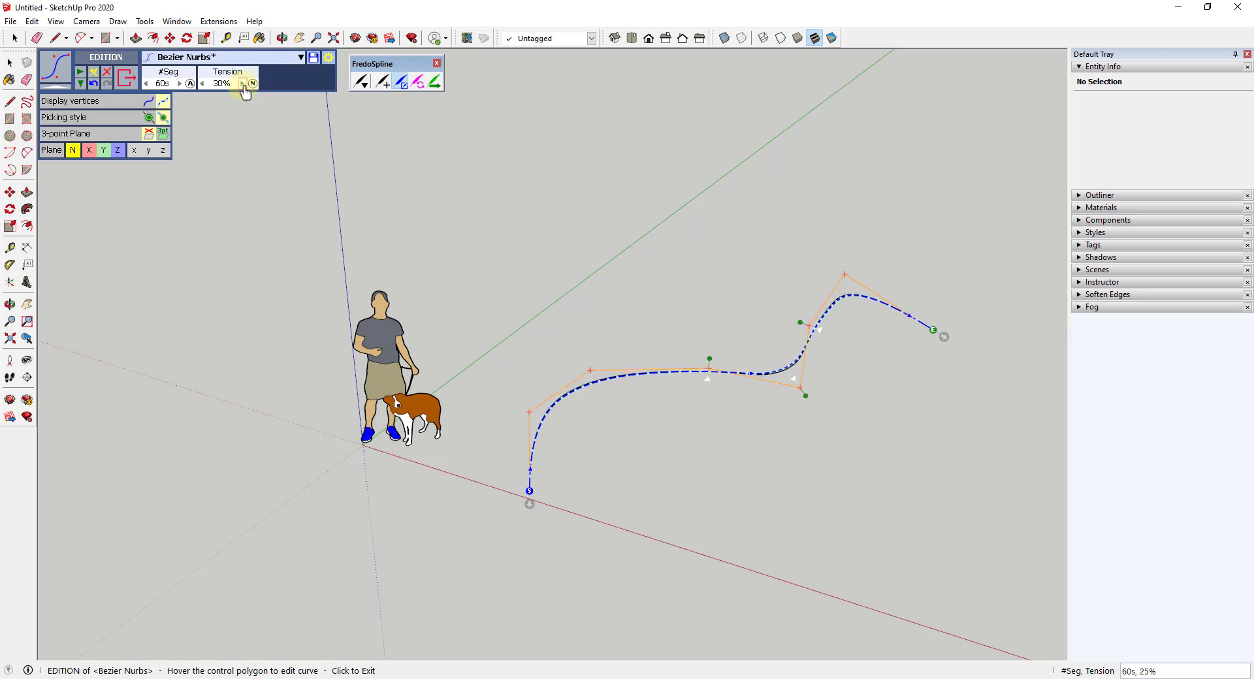
click(190, 84)
click(252, 84)
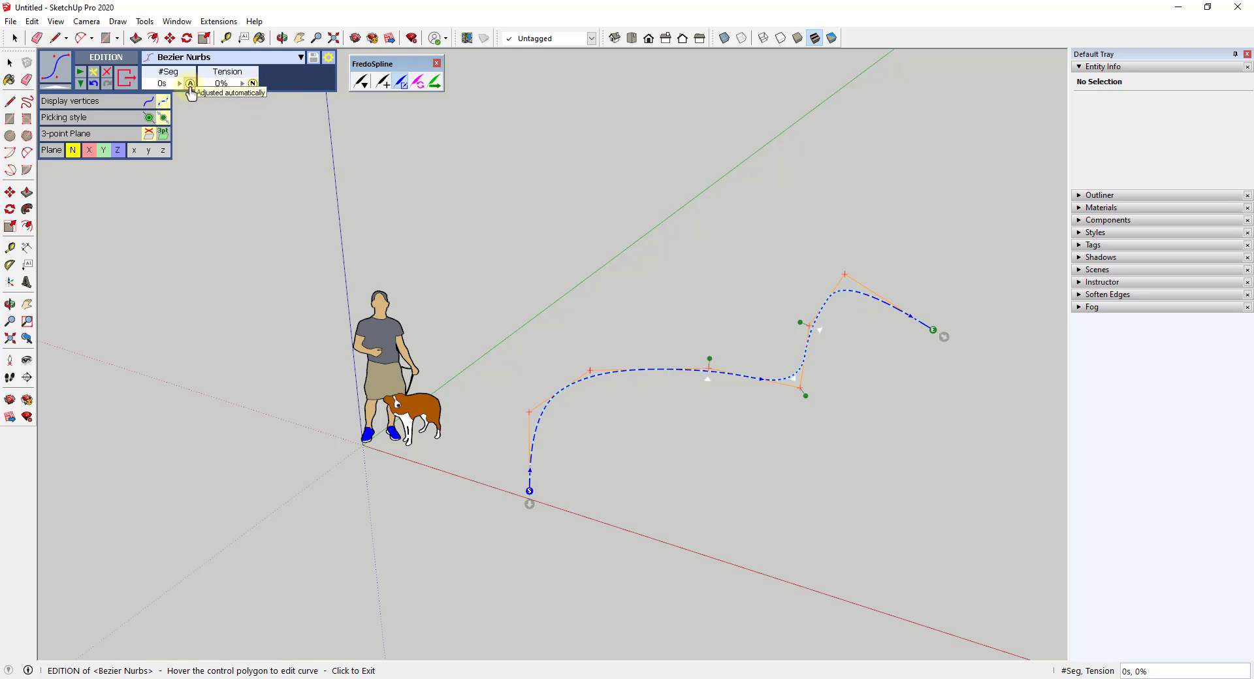
Drag five control points into a new wavy shape, pulling the starting point leftward.
drag(589, 371, 578, 341)
drag(721, 361, 713, 338)
drag(815, 382, 853, 379)
drag(822, 316, 896, 237)
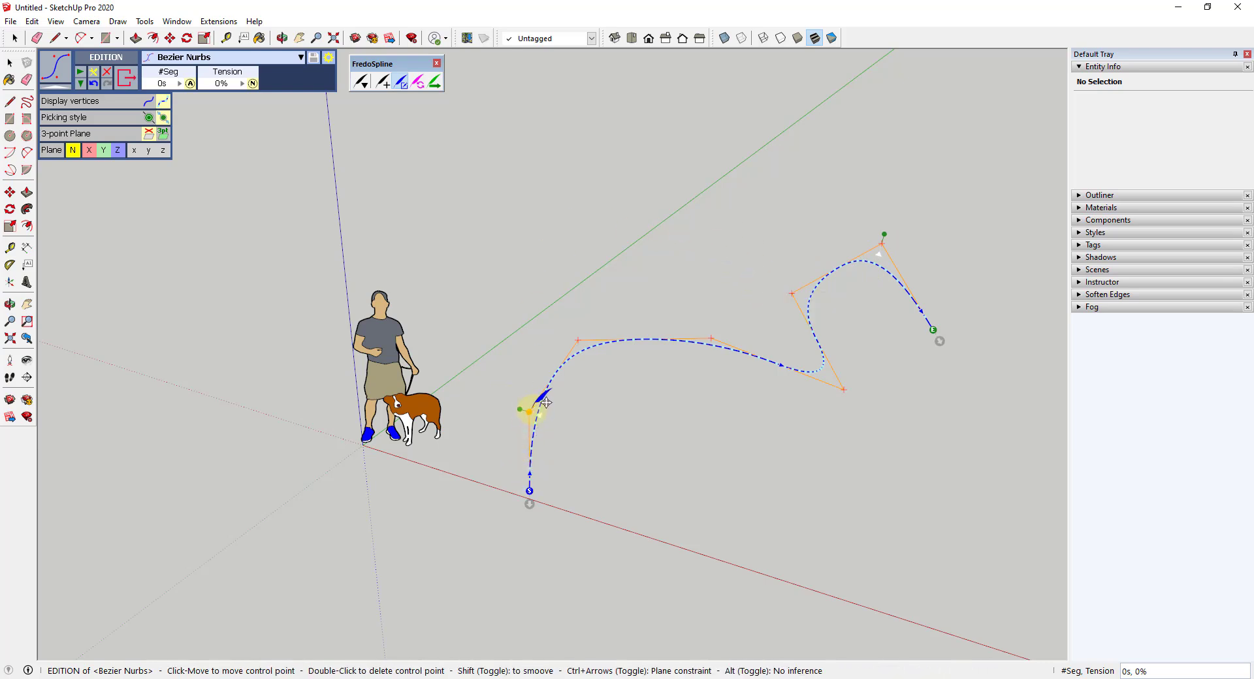
drag(546, 402, 530, 399)
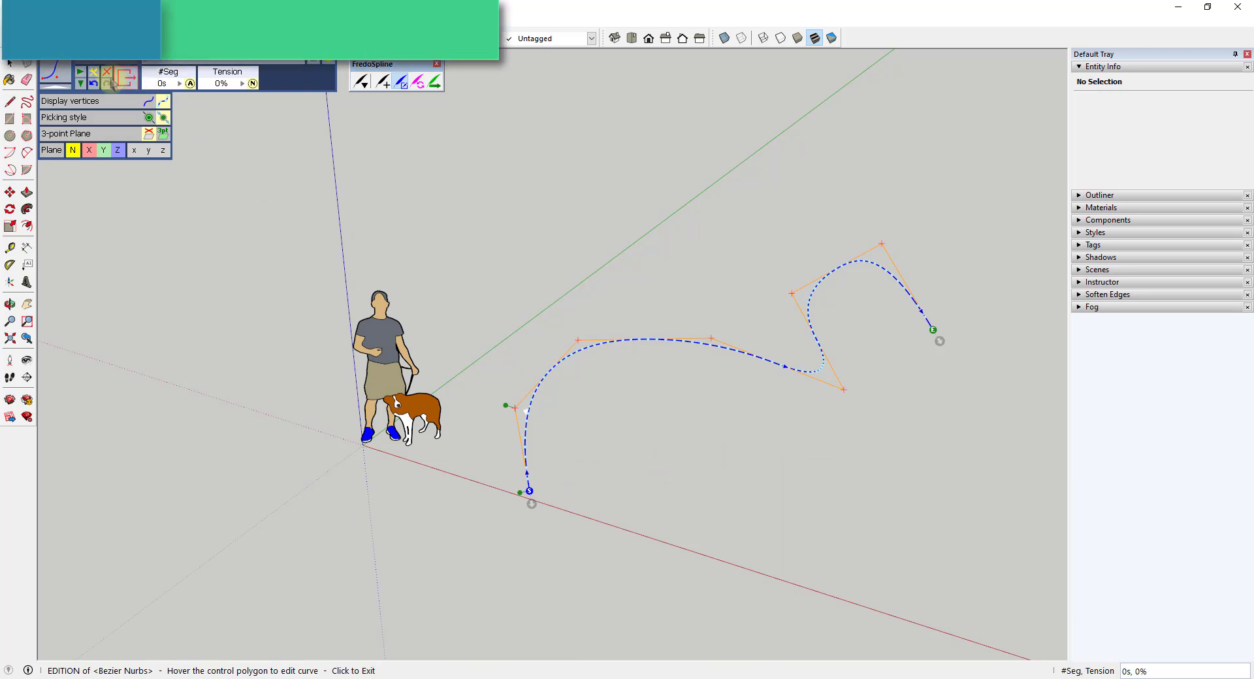
Commit the wavy spline as a plain 91-segment curve, 44' 9 13/16" long, and orbit to inspect it.
click(126, 82)
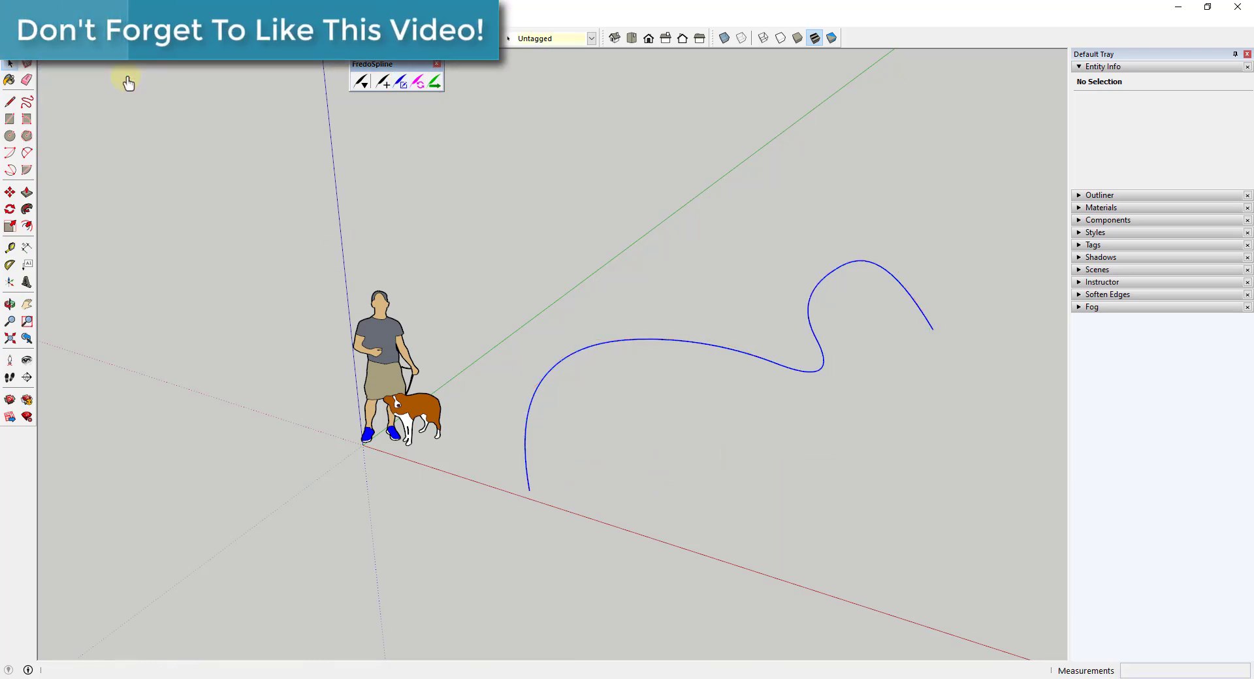
scroll(775, 271, down, 2)
middle_drag(775, 271, 756, 352)
scroll(622, 294, down, 1)
middle_drag(622, 294, 715, 329)
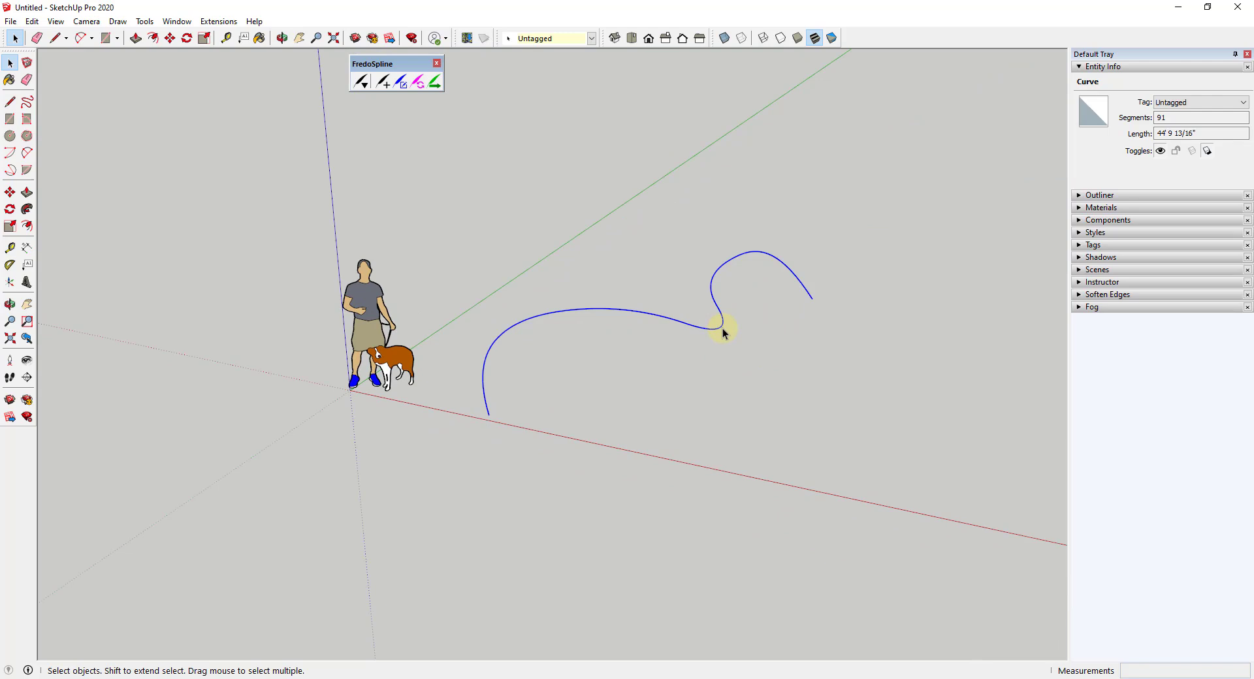
middle_drag(721, 313, 733, 286)
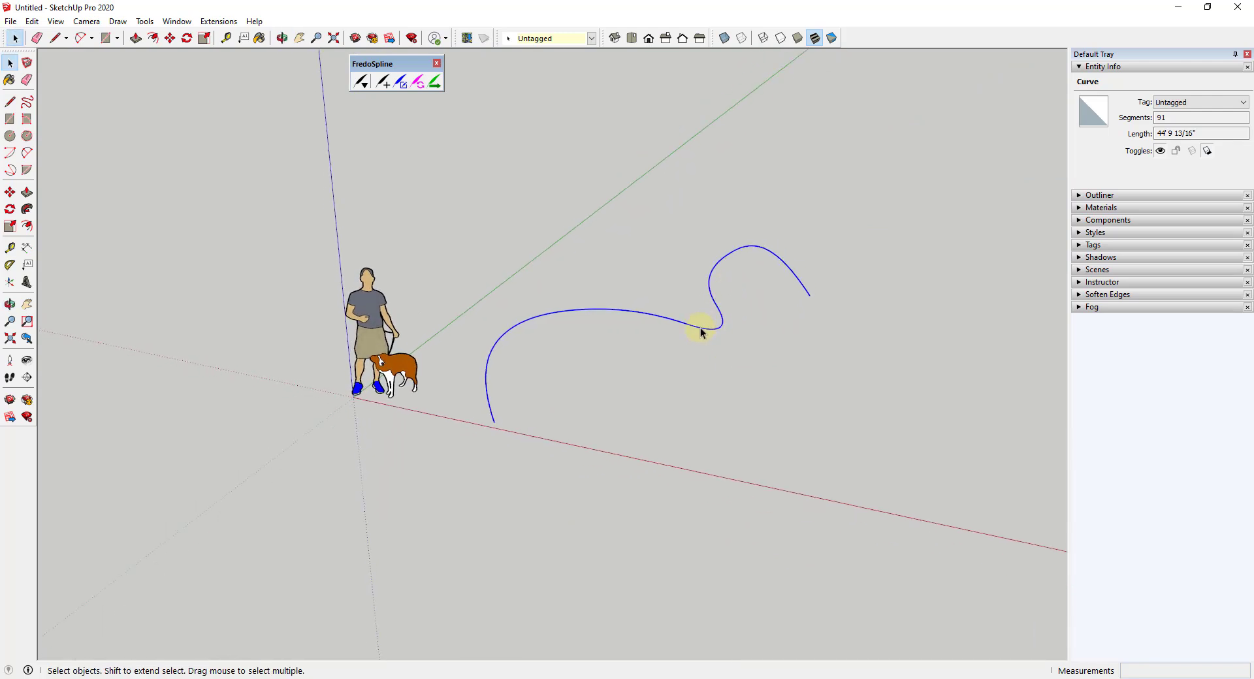
Reopen the wavy curve in FredoSpline edit mode and adjust two control points near the upper bend.
click(405, 86)
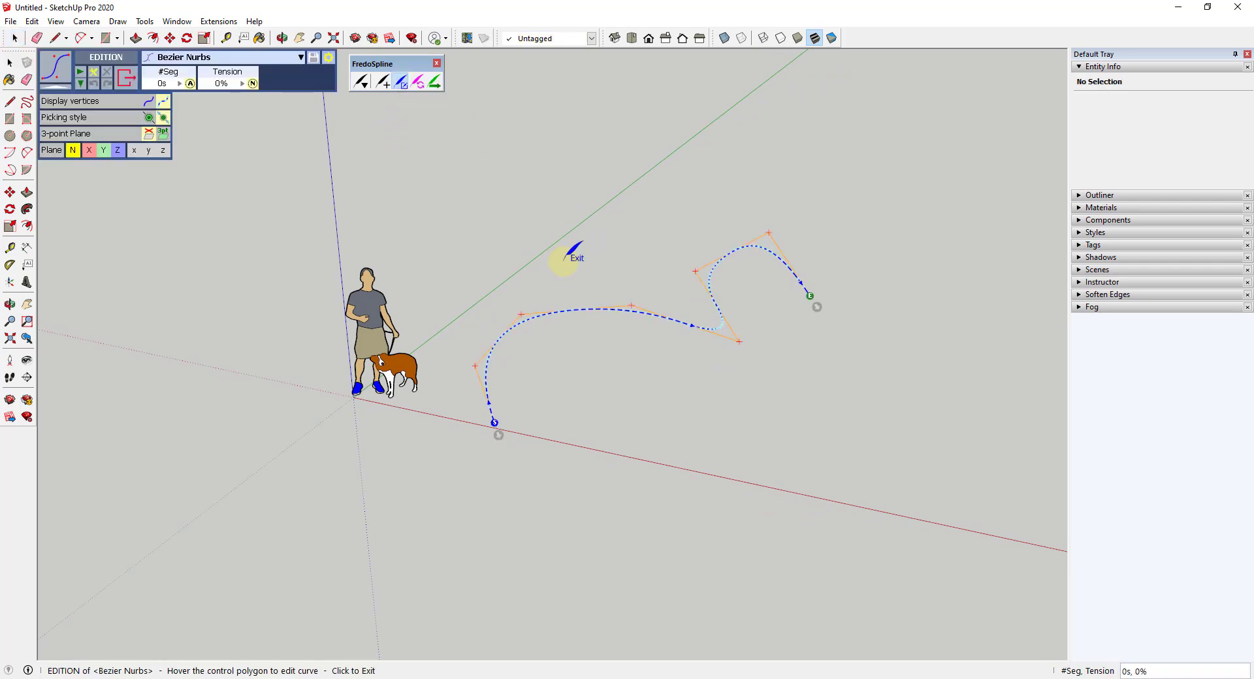
drag(740, 341, 709, 304)
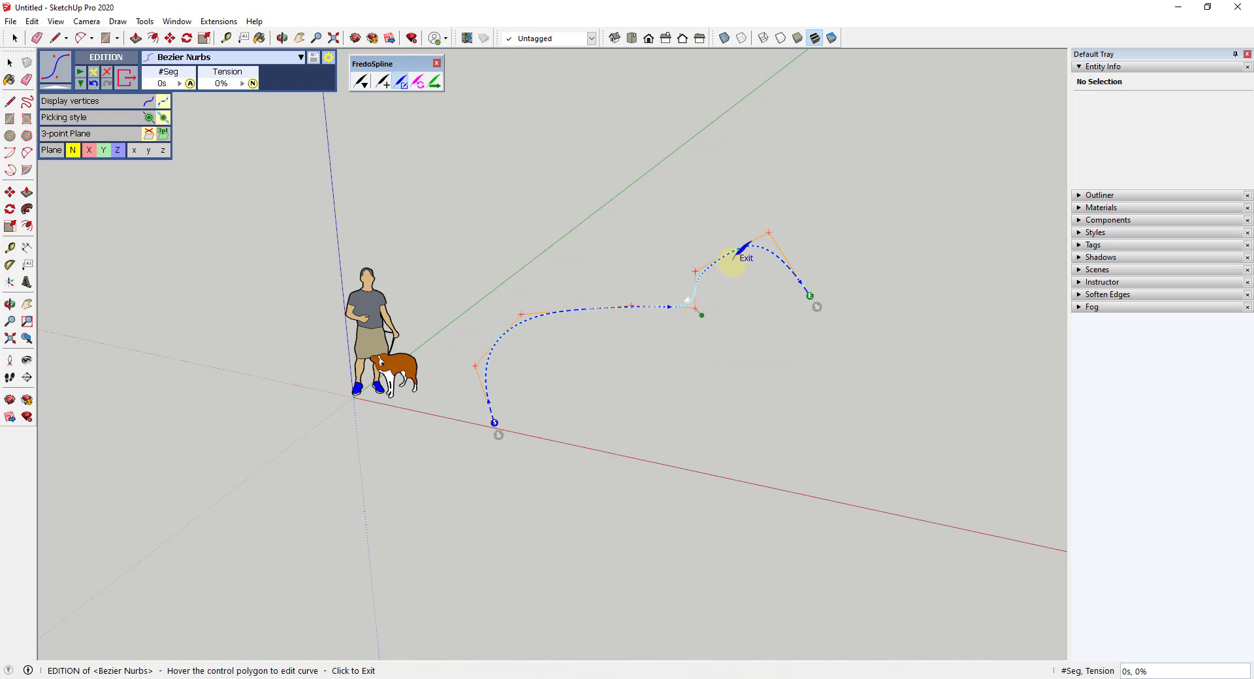
drag(764, 234, 766, 232)
Try Local Fit Spline, Polycorner Generic, Polyline and Polycorner Dog-Bone, then settle on Global Fit Spline.
click(198, 62)
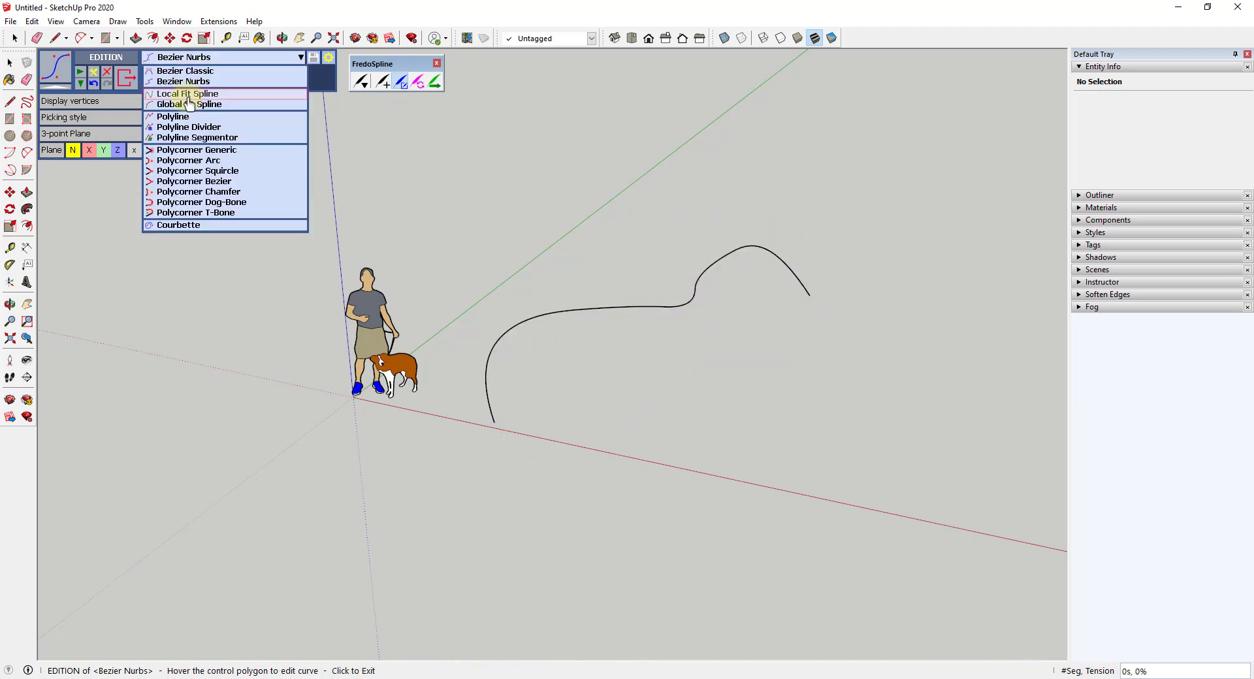
click(186, 100)
click(189, 59)
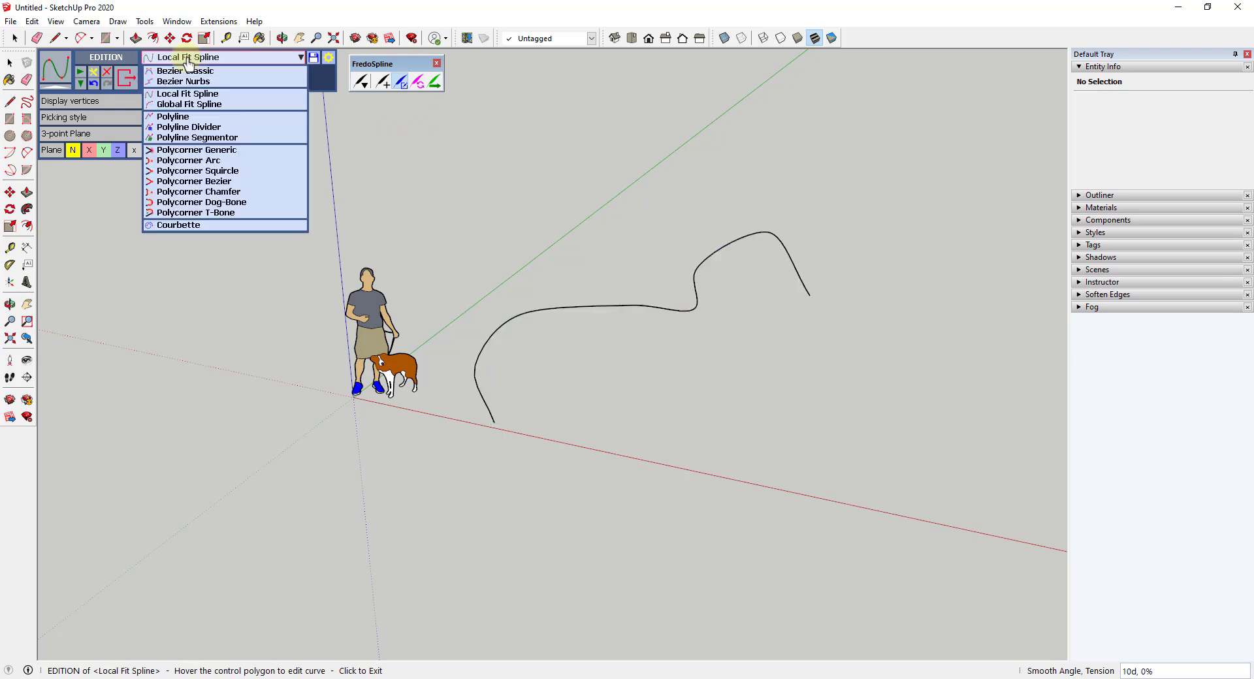
click(184, 150)
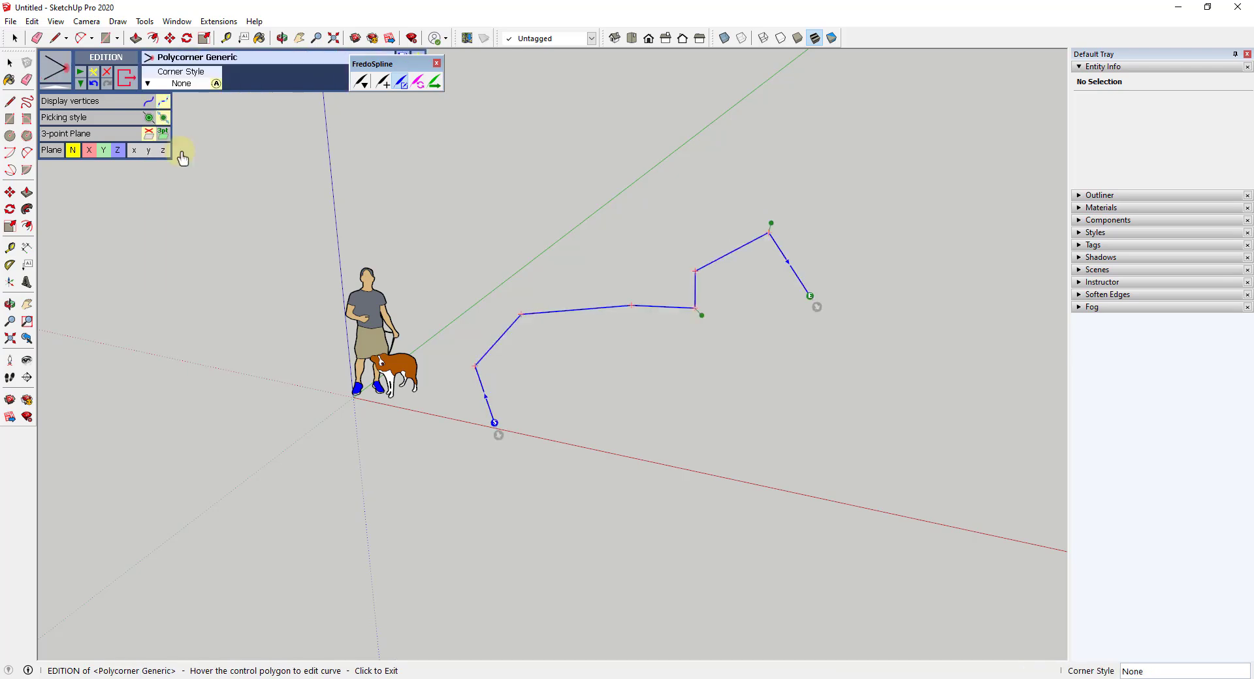
click(184, 60)
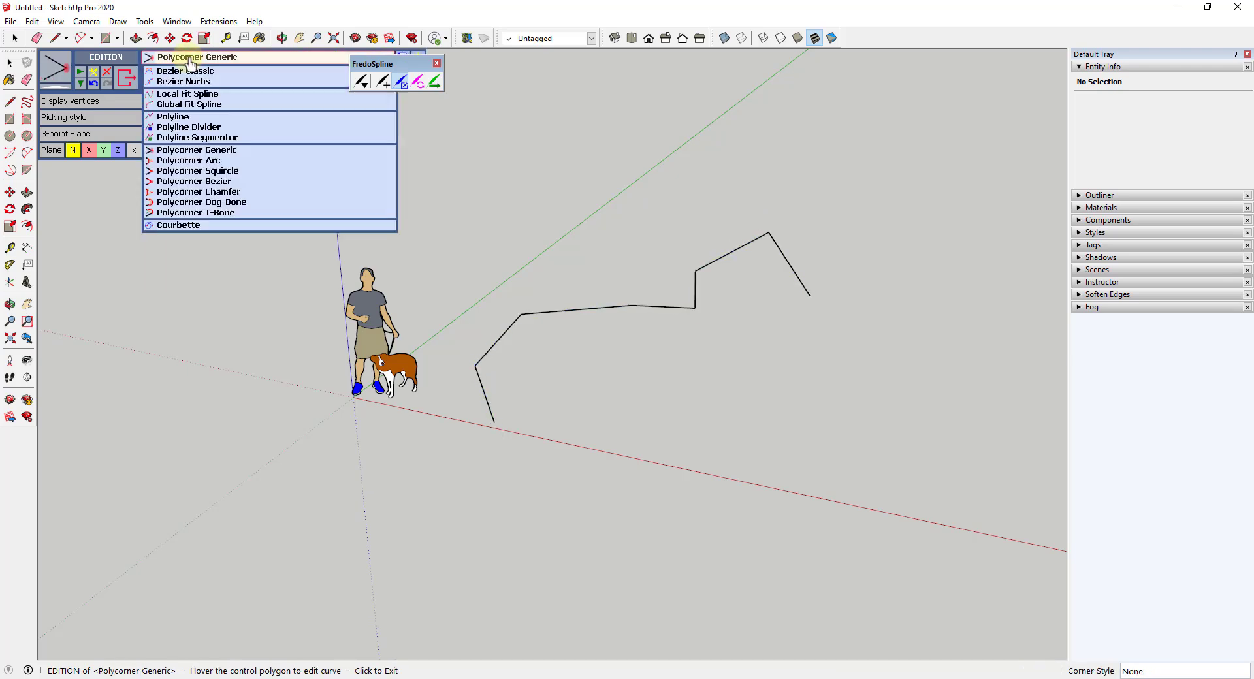
click(196, 120)
click(186, 59)
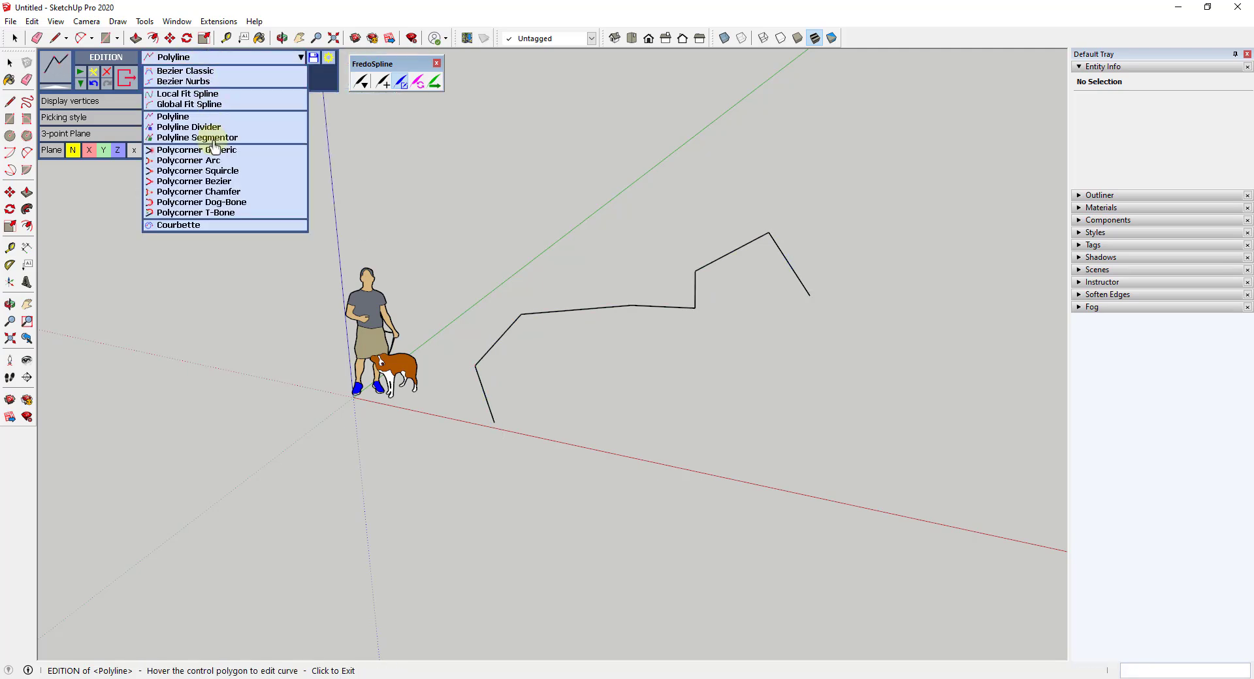
click(220, 203)
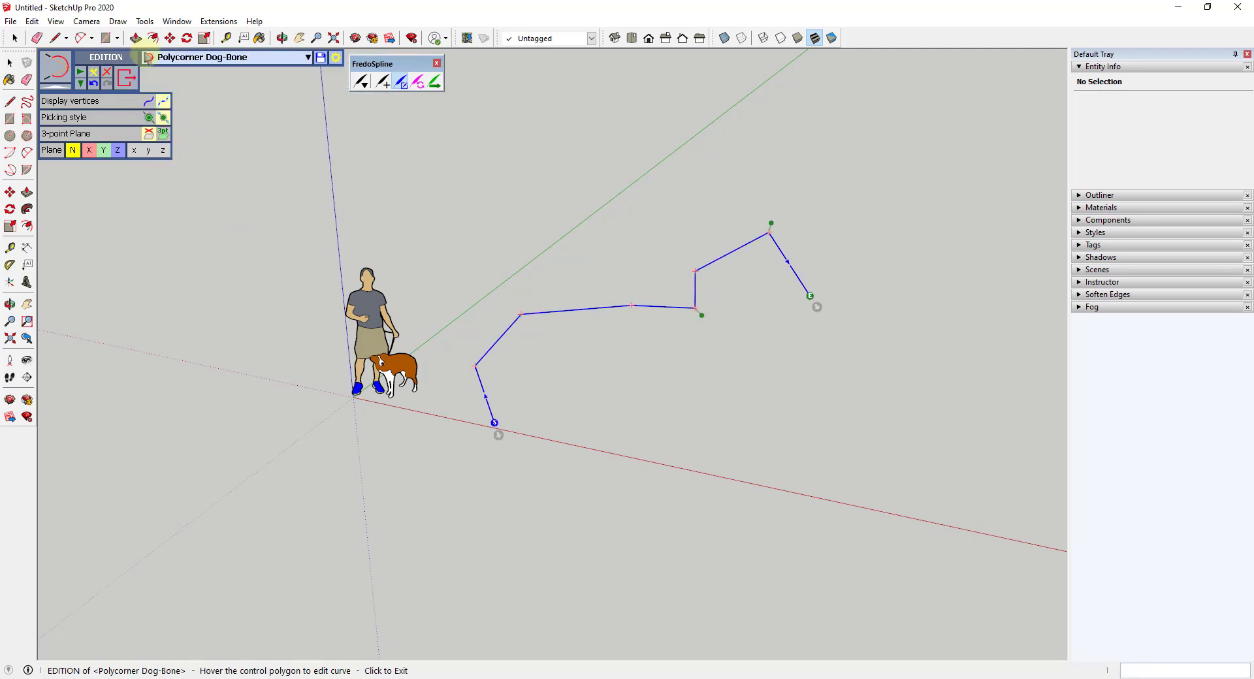
click(209, 57)
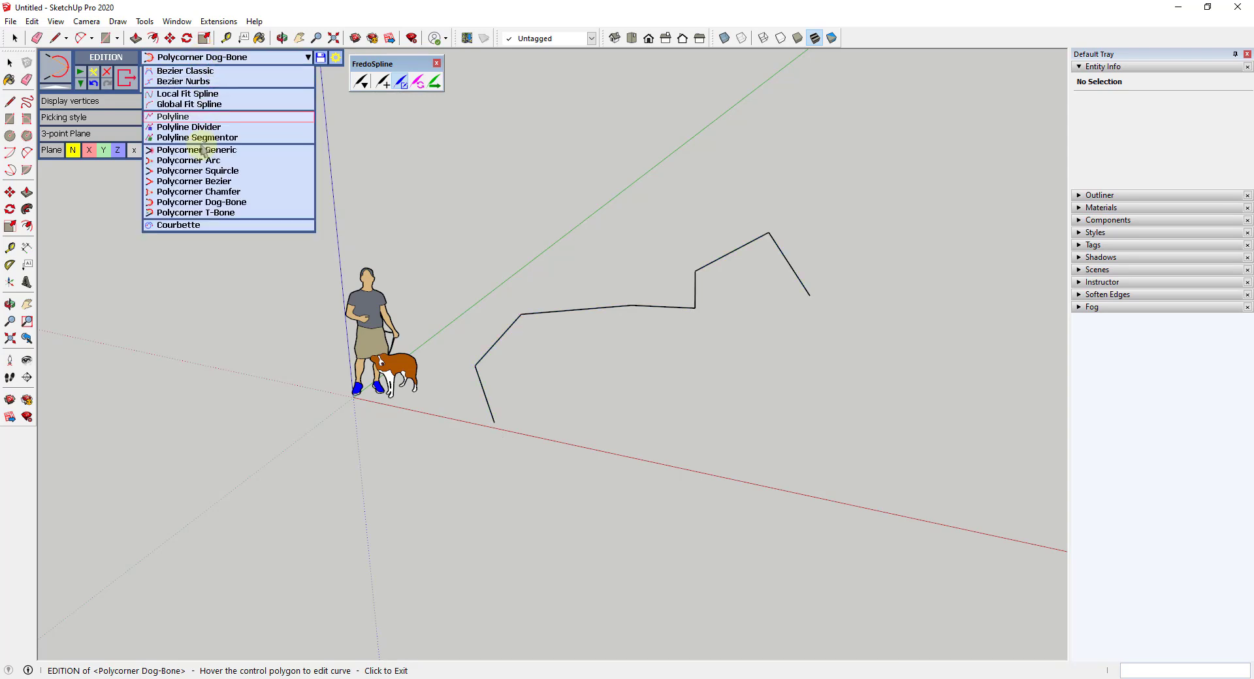
click(204, 104)
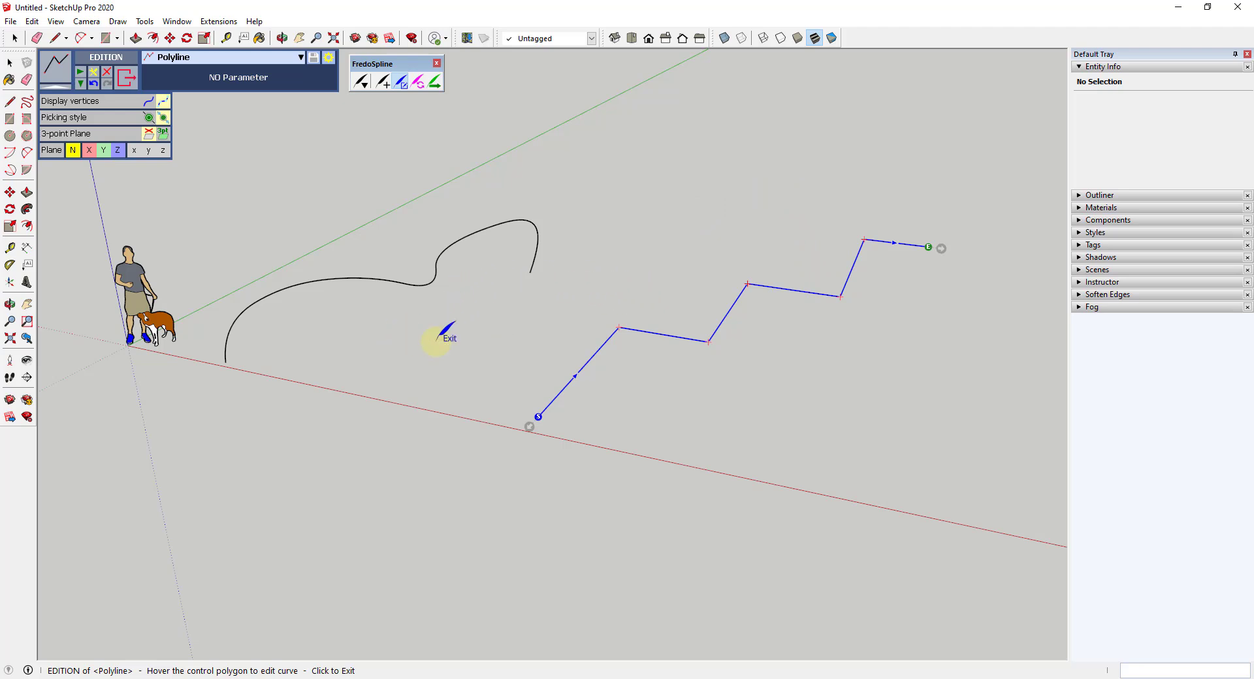
Finish the second zigzag as a 6-segment curve about 52' 1 7/16" long, orbiting to view it.
middle_drag(747, 308, 748, 365)
click(455, 145)
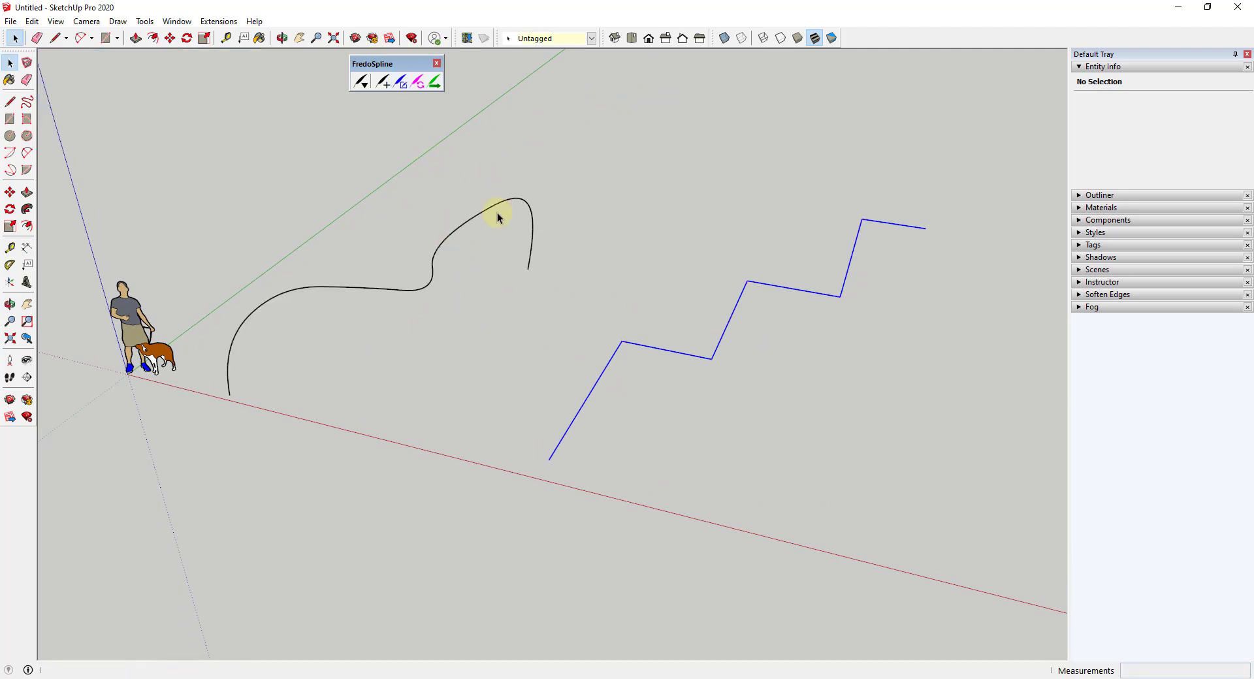
Swap the blue stepped polyline into a smooth Bezier Classic wave with FredoSpline Swap Curves.
click(641, 355)
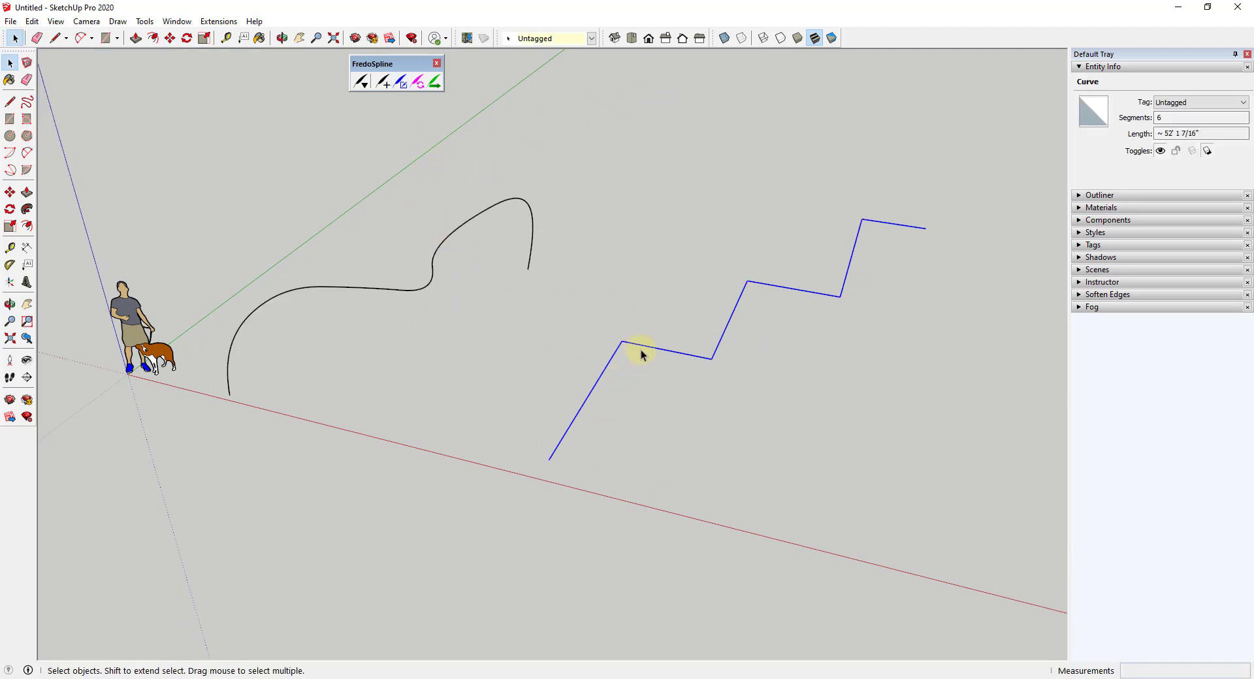
click(417, 81)
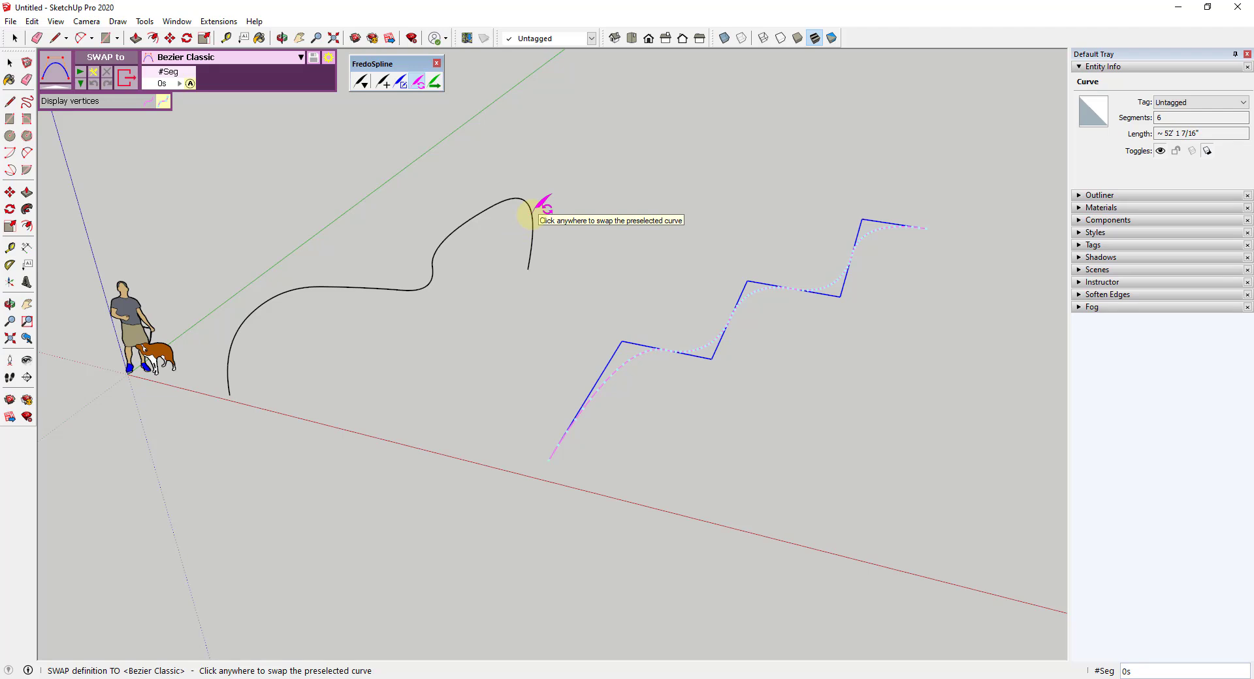
click(526, 214)
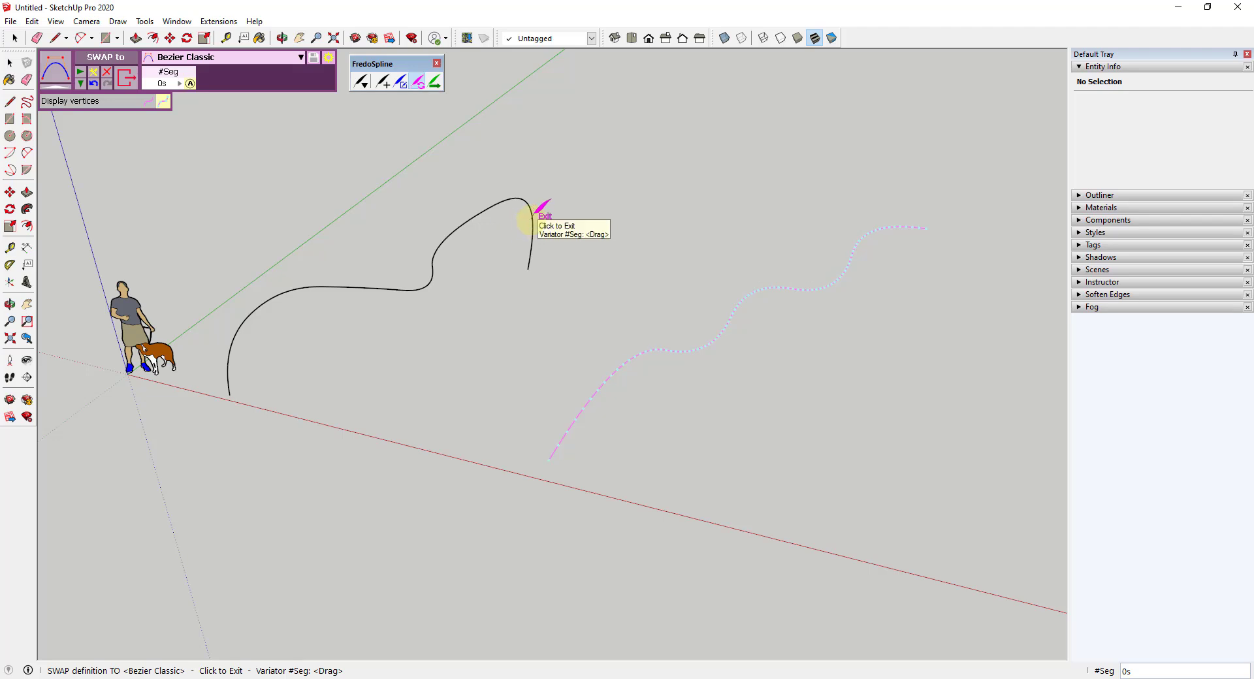
scroll(504, 409, down, 2)
scroll(536, 437, up, 1)
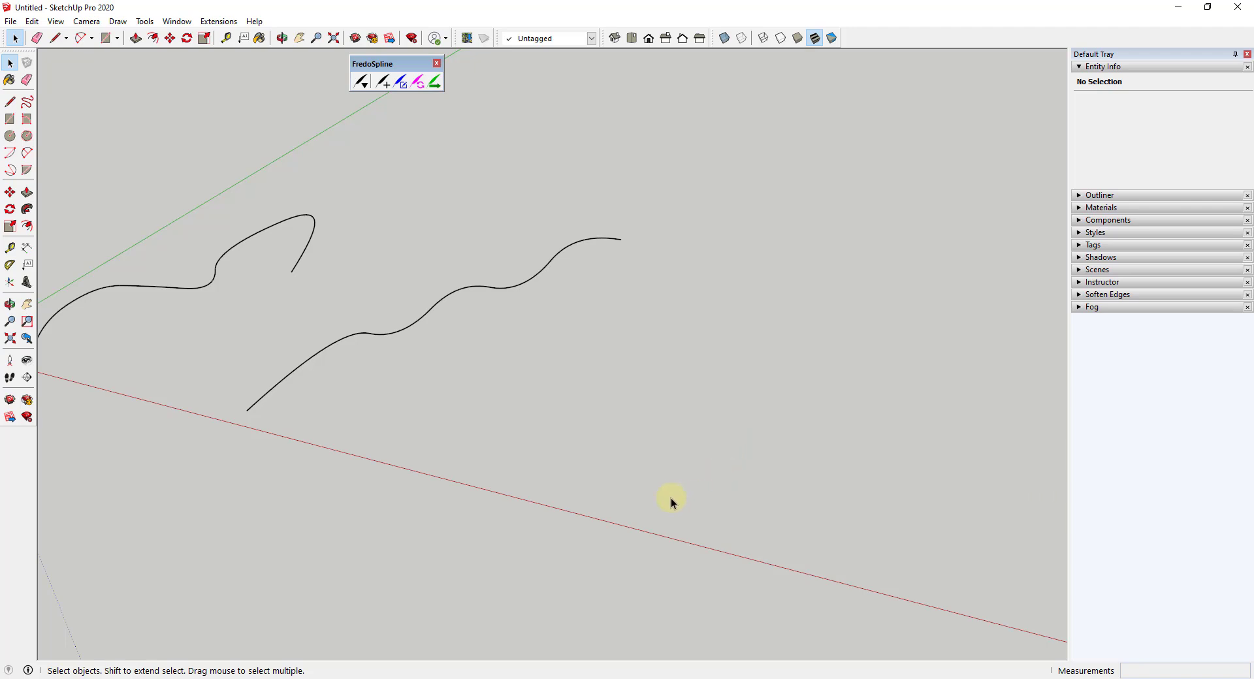
Draw a zigzag of straight edges to the right of the two waves.
key(l)
click(632, 473)
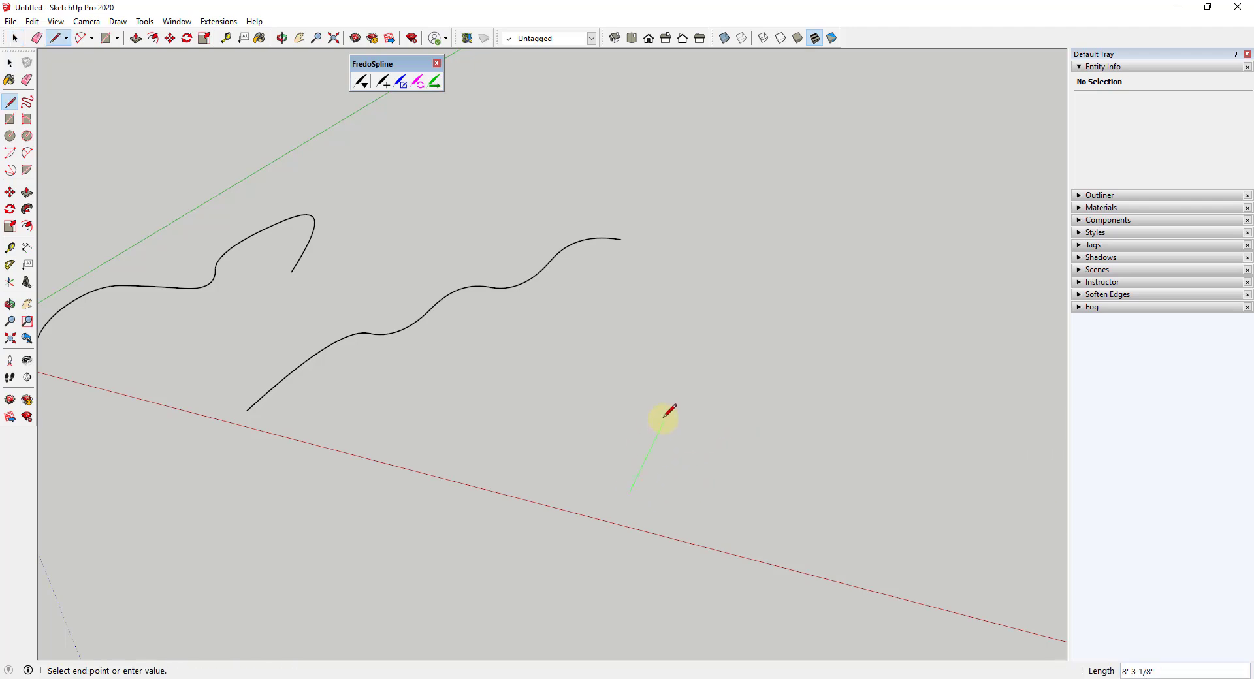
click(583, 400)
click(625, 336)
click(760, 284)
click(886, 306)
key(space)
Zoom and orbit out, then window-select all the zigzag edges.
scroll(750, 313, down, 3)
middle_drag(750, 313, 627, 295)
drag(622, 274, 862, 453)
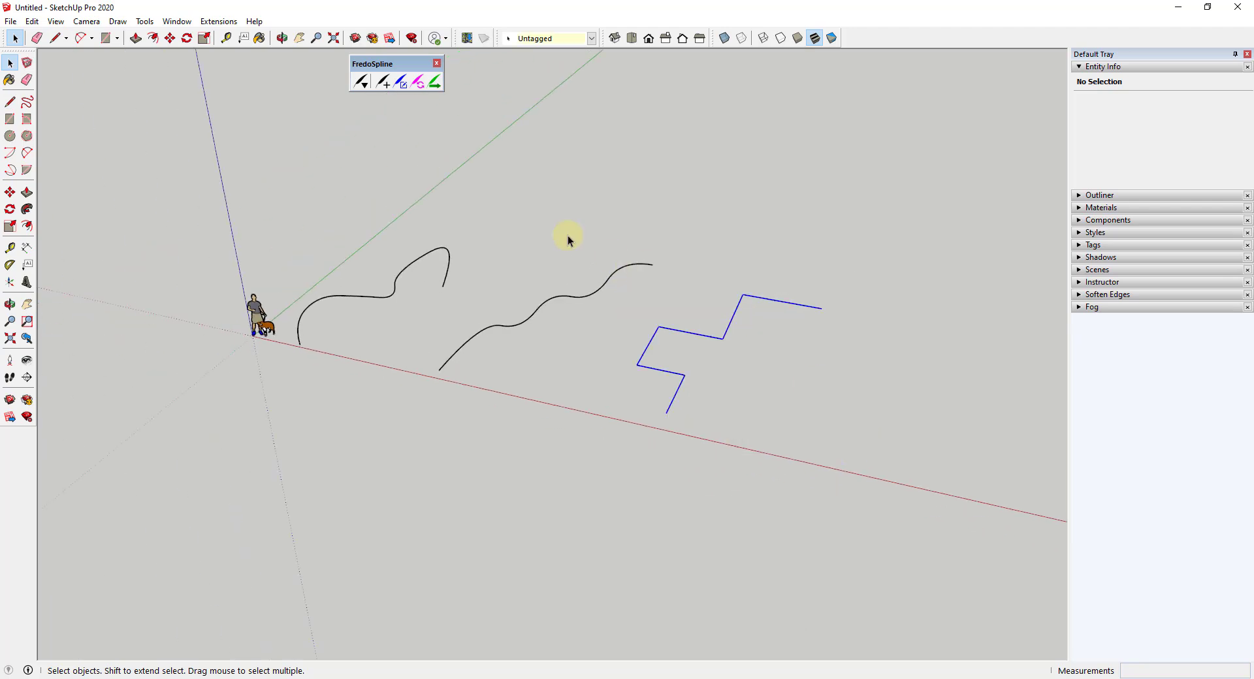
Convert the selected zigzag edges into a Bezier Classic curve with FredoSpline Convert Curves.
click(434, 82)
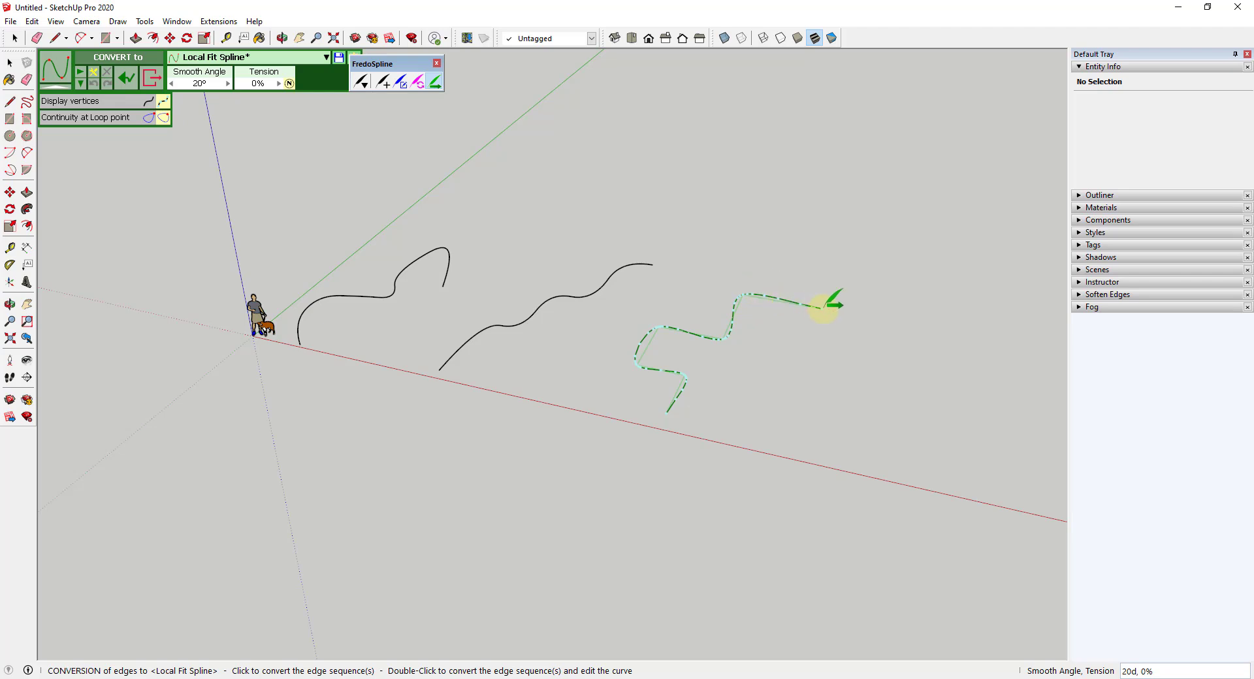
scroll(820, 364, up, 3)
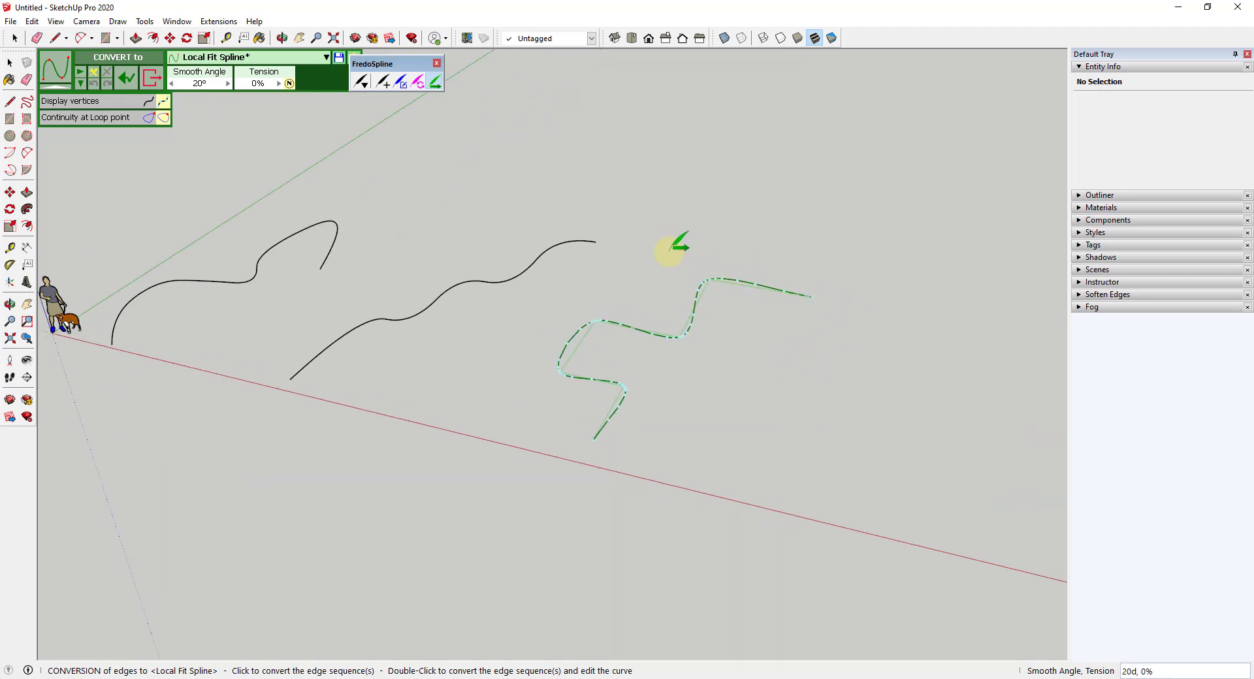
drag(386, 66, 422, 66)
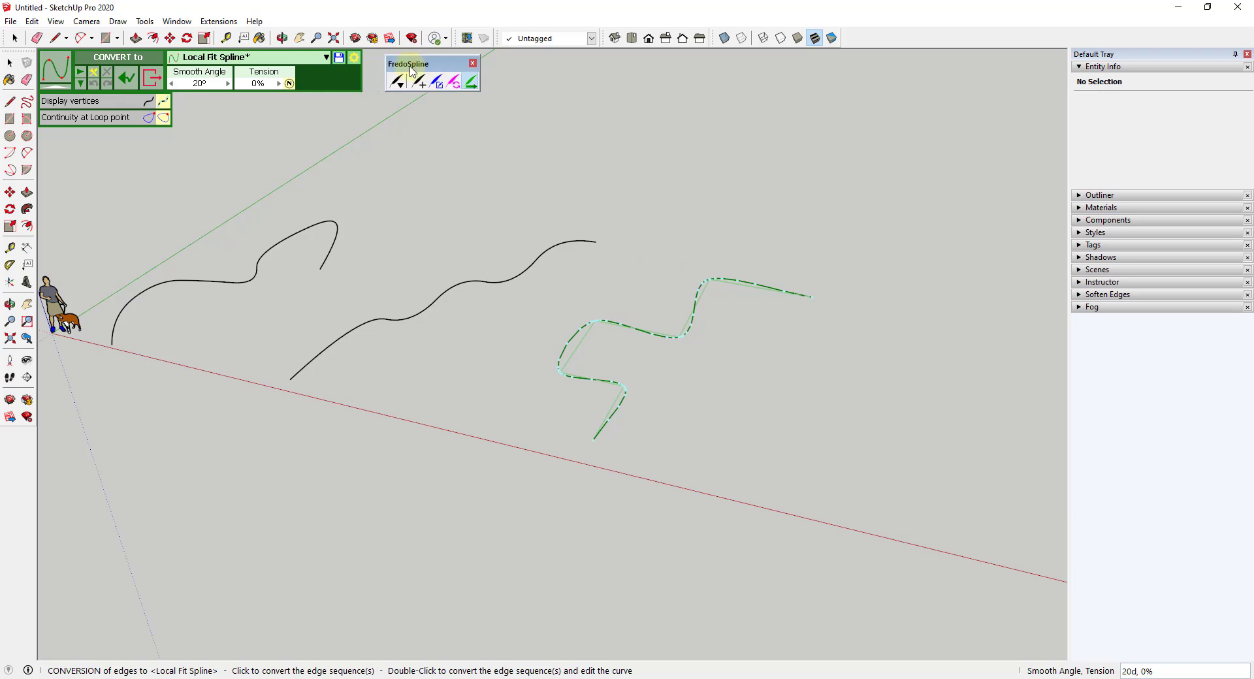
click(225, 60)
click(213, 78)
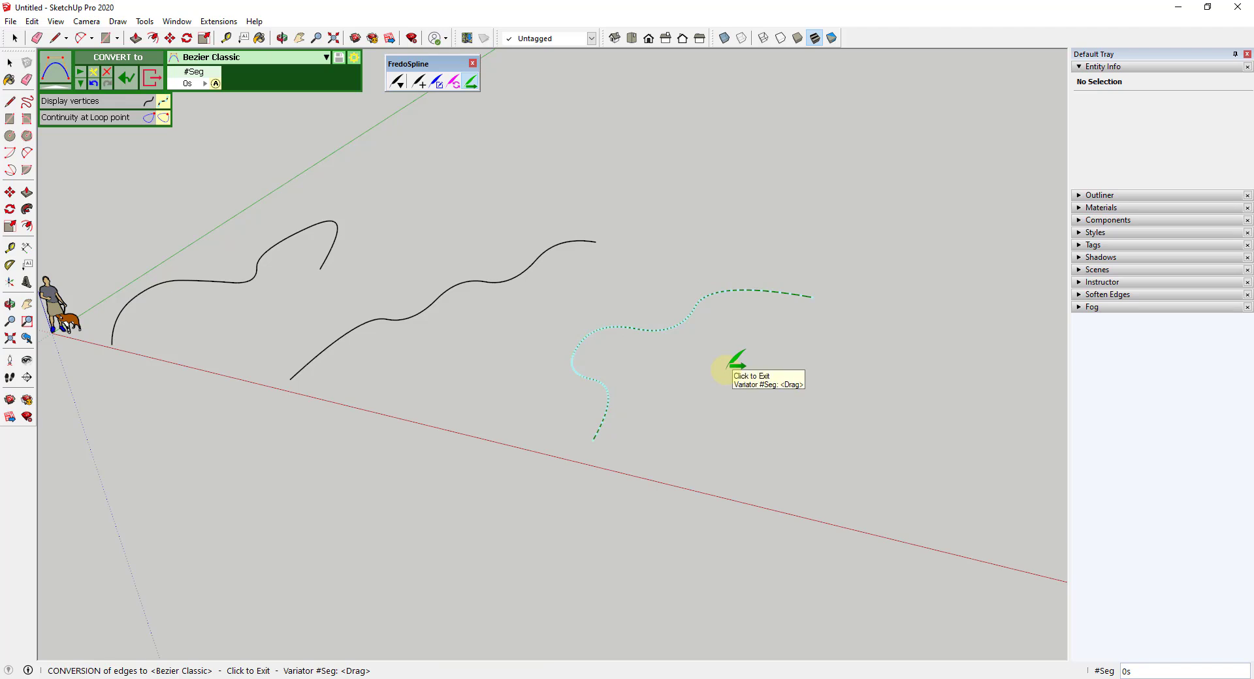
click(683, 322)
click(684, 321)
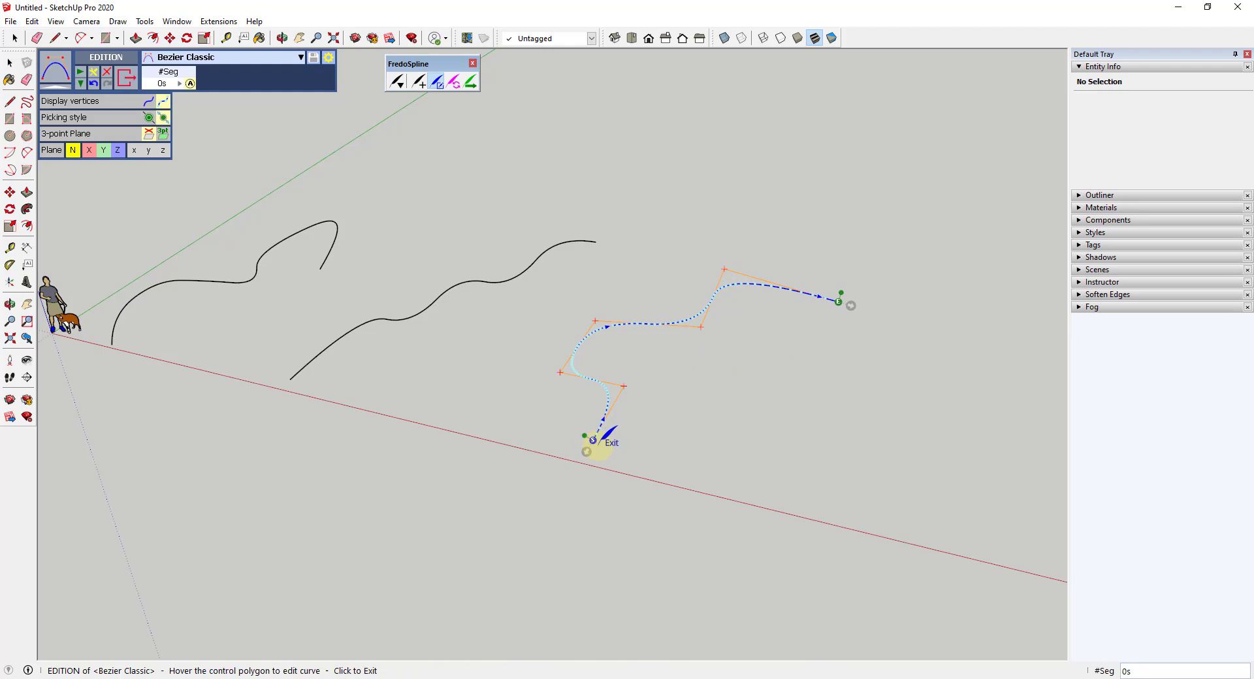
Add control points from both ends of the Bezier curve and join them into a closed blob.
click(569, 474)
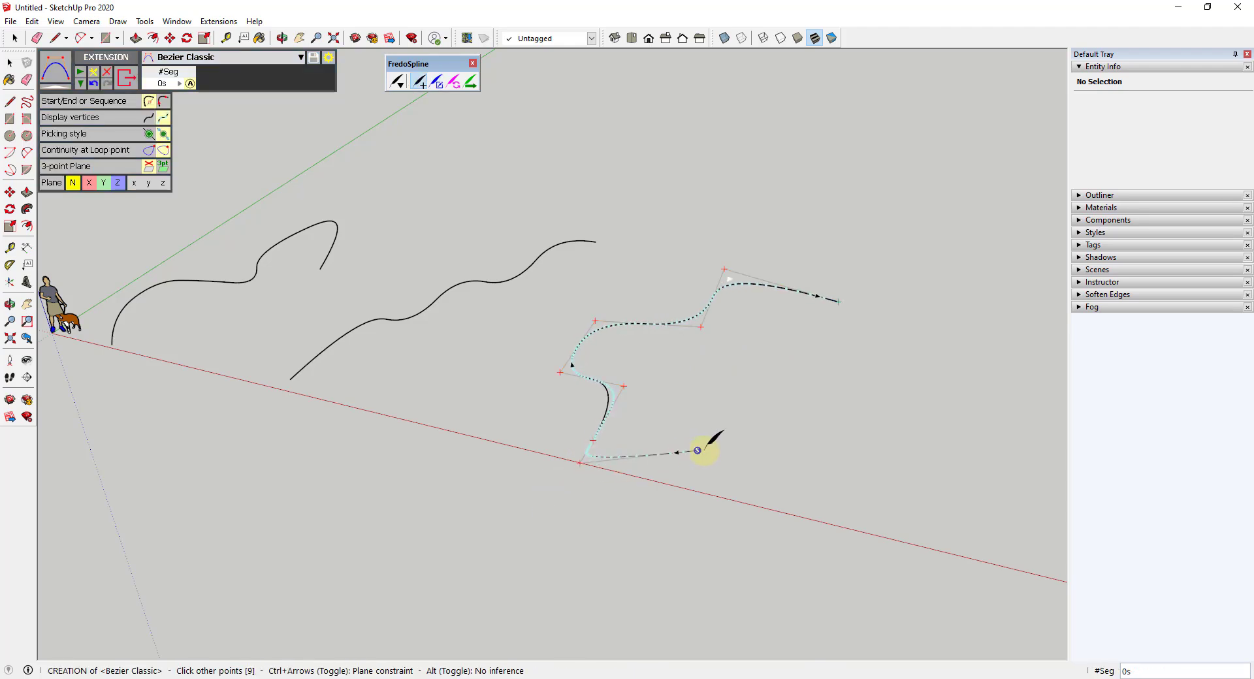
click(704, 450)
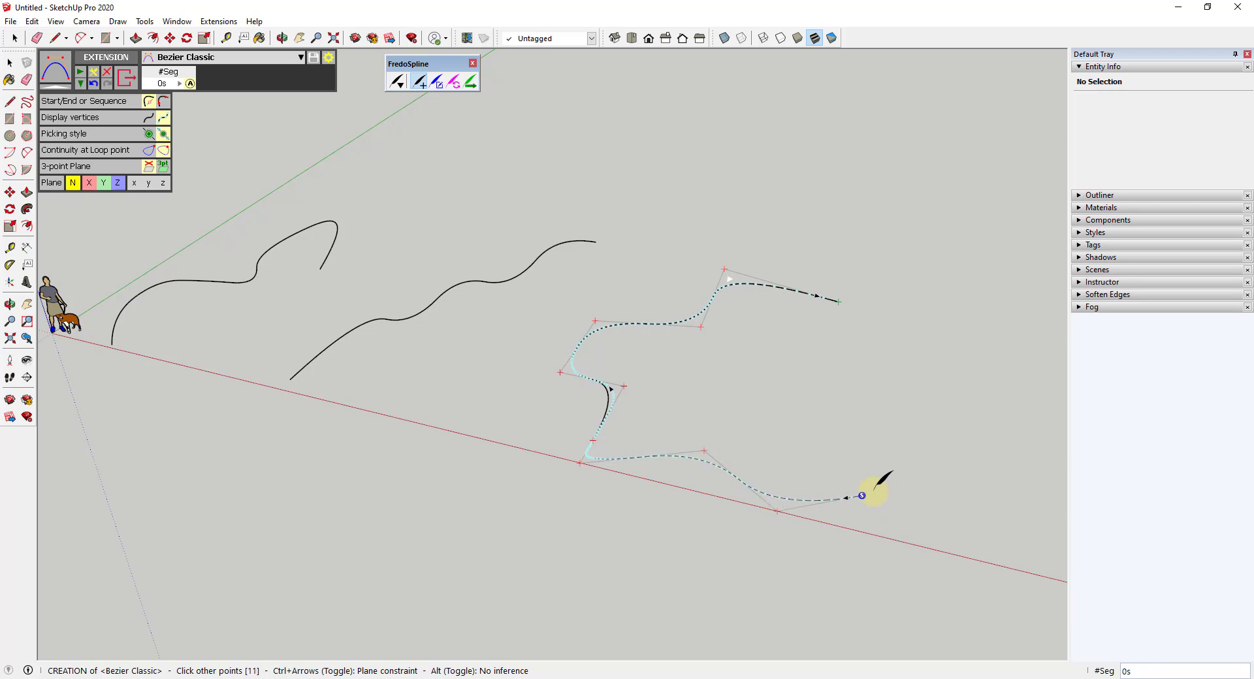
click(894, 470)
click(938, 379)
double_click(913, 343)
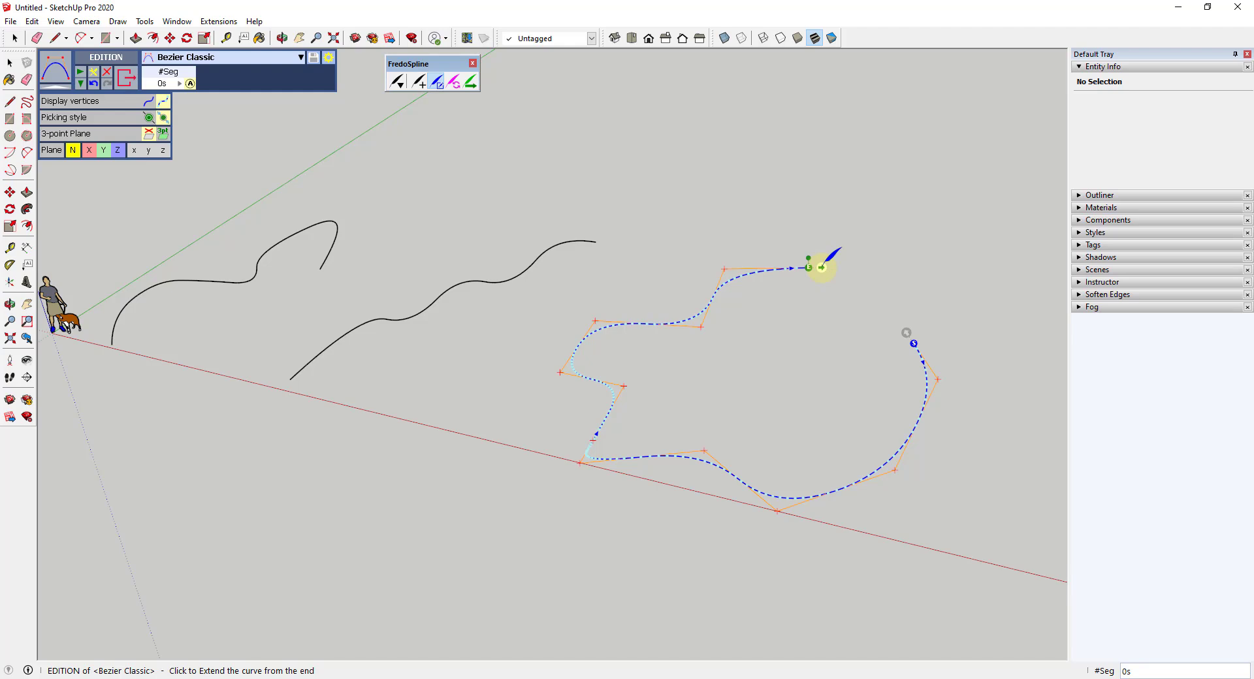
click(821, 266)
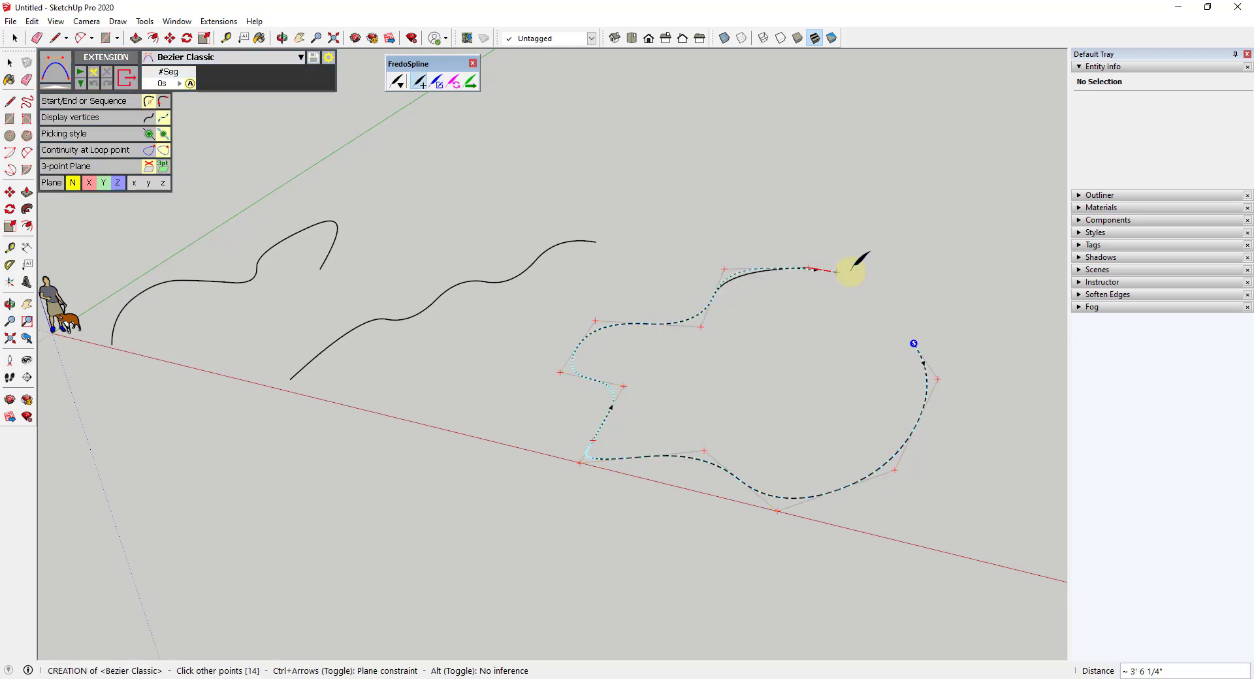
click(868, 242)
click(912, 281)
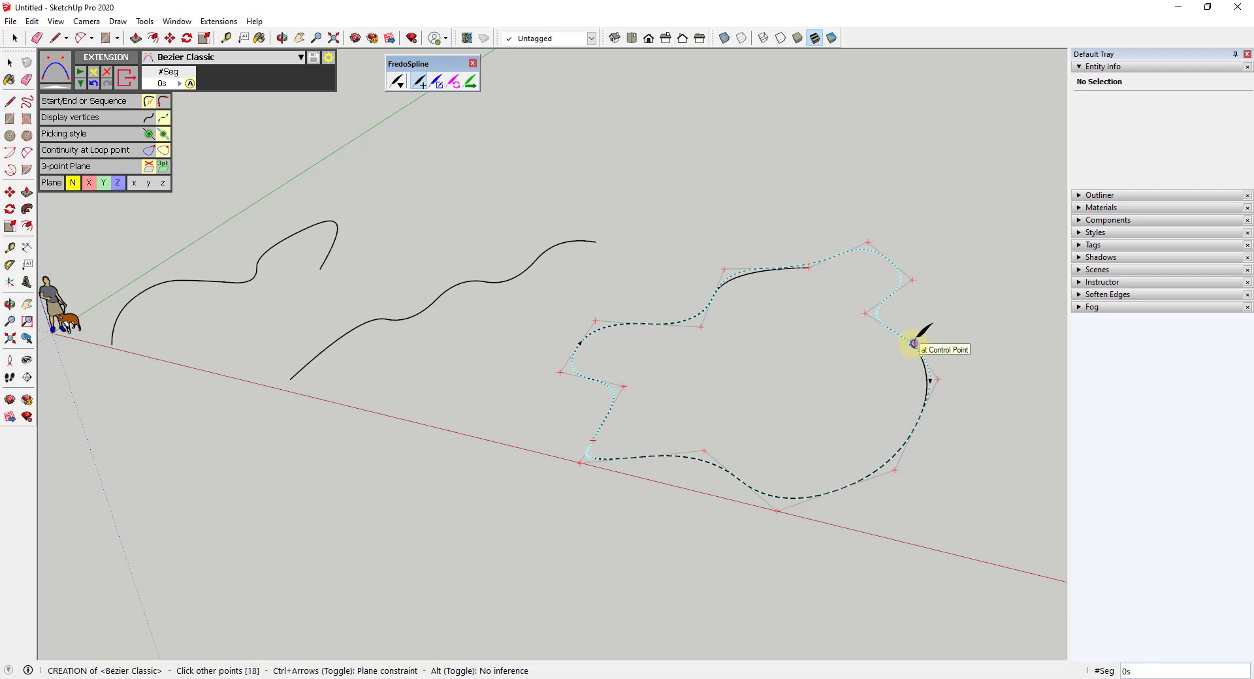
click(914, 343)
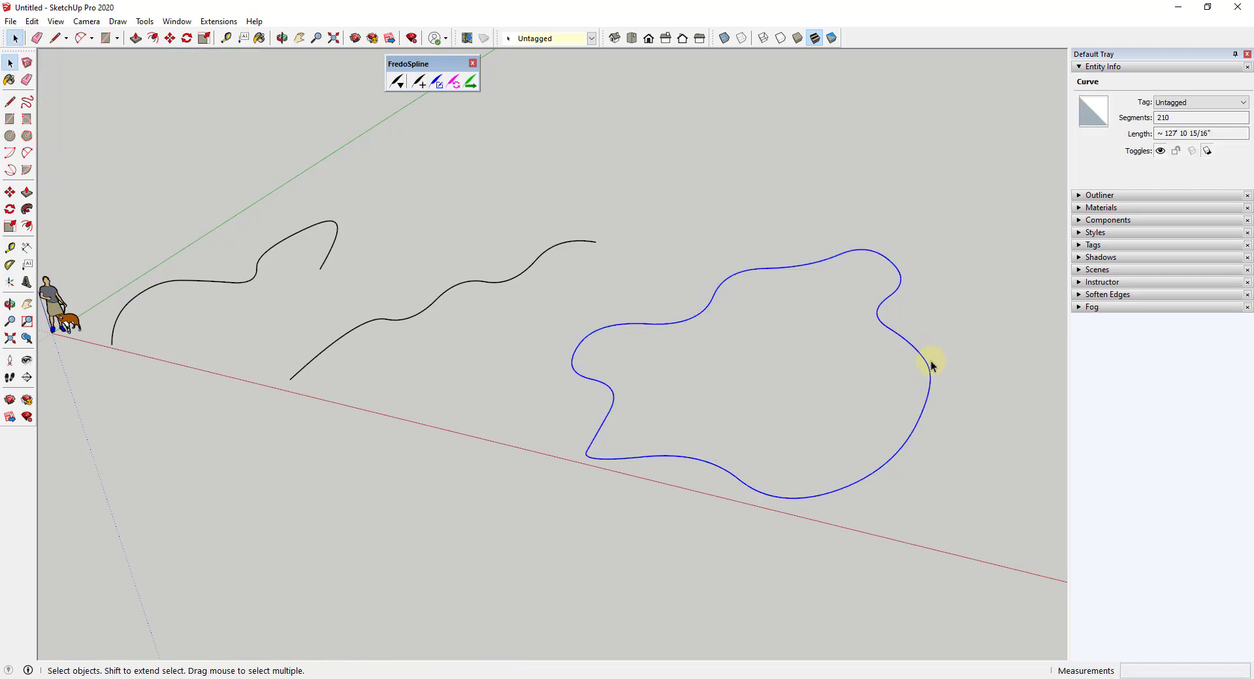
Toggle Bezier Classic and Polyline visible on the FredoSpline toolbar via the command launcher.
middle_drag(926, 355, 652, 394)
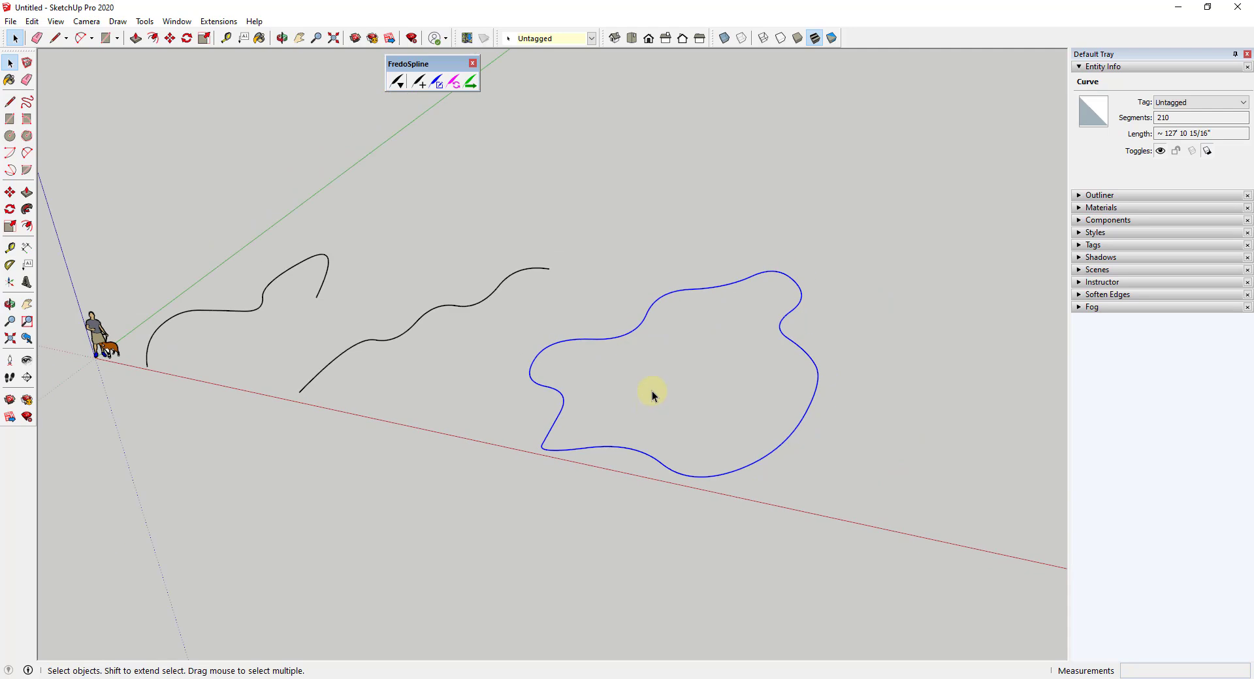
click(396, 84)
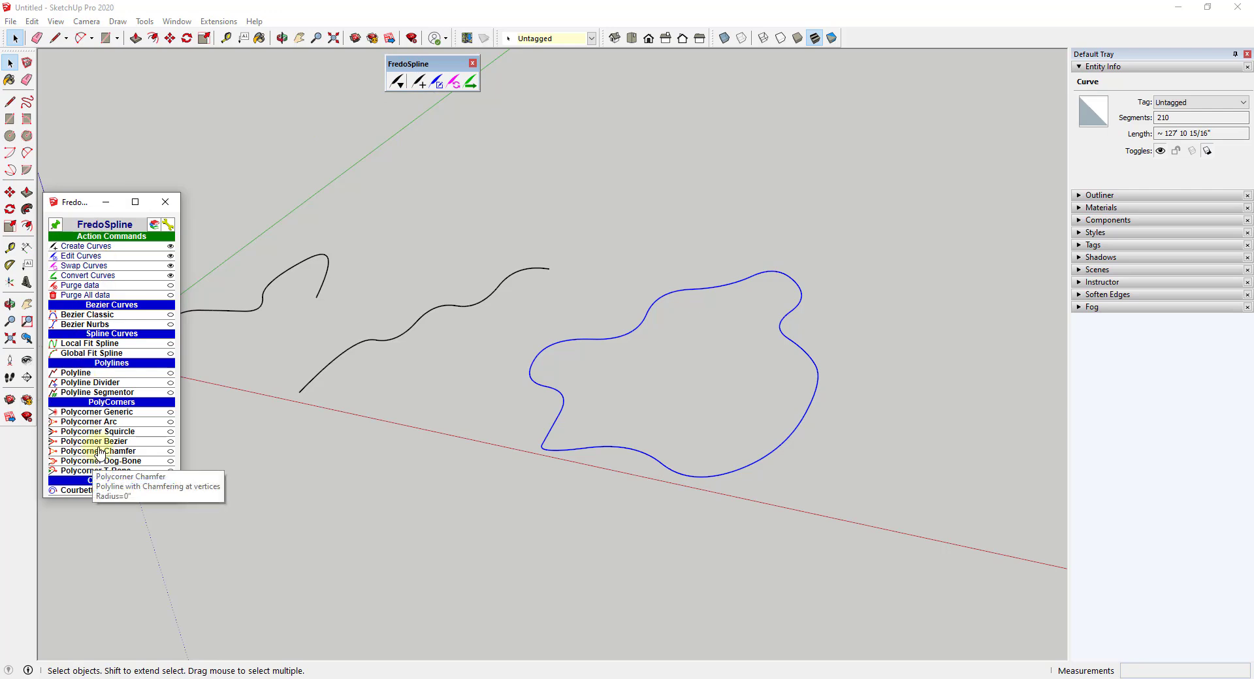
click(172, 316)
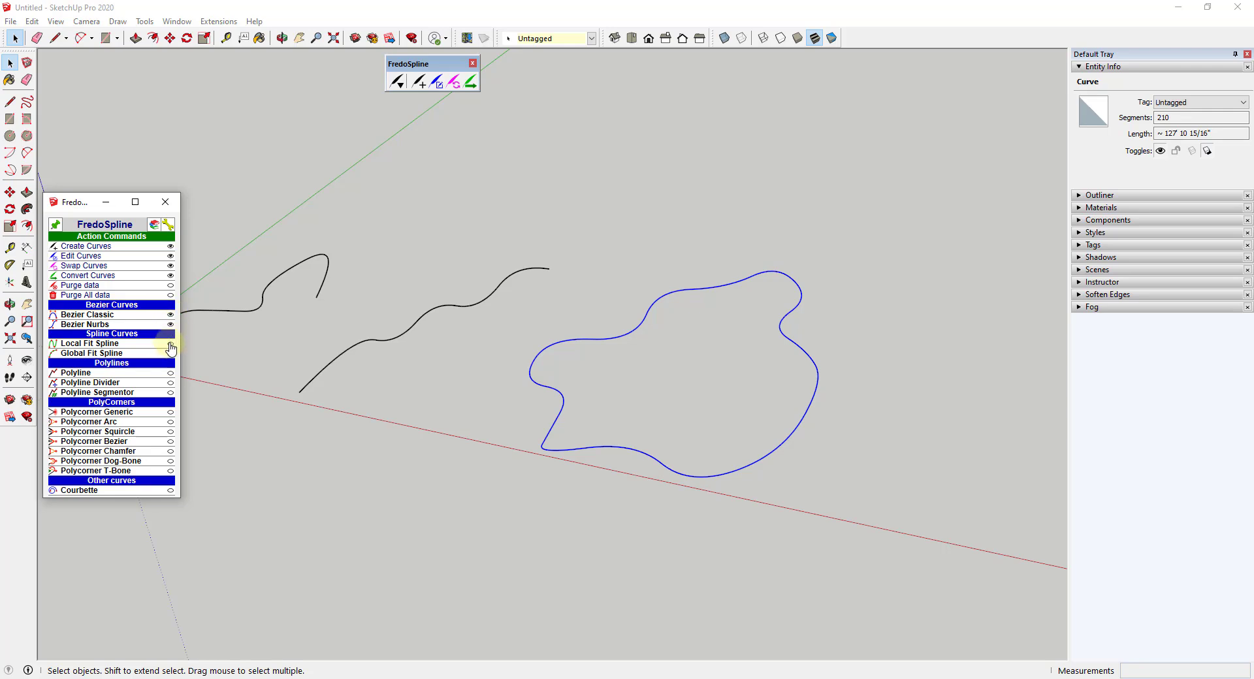
click(171, 374)
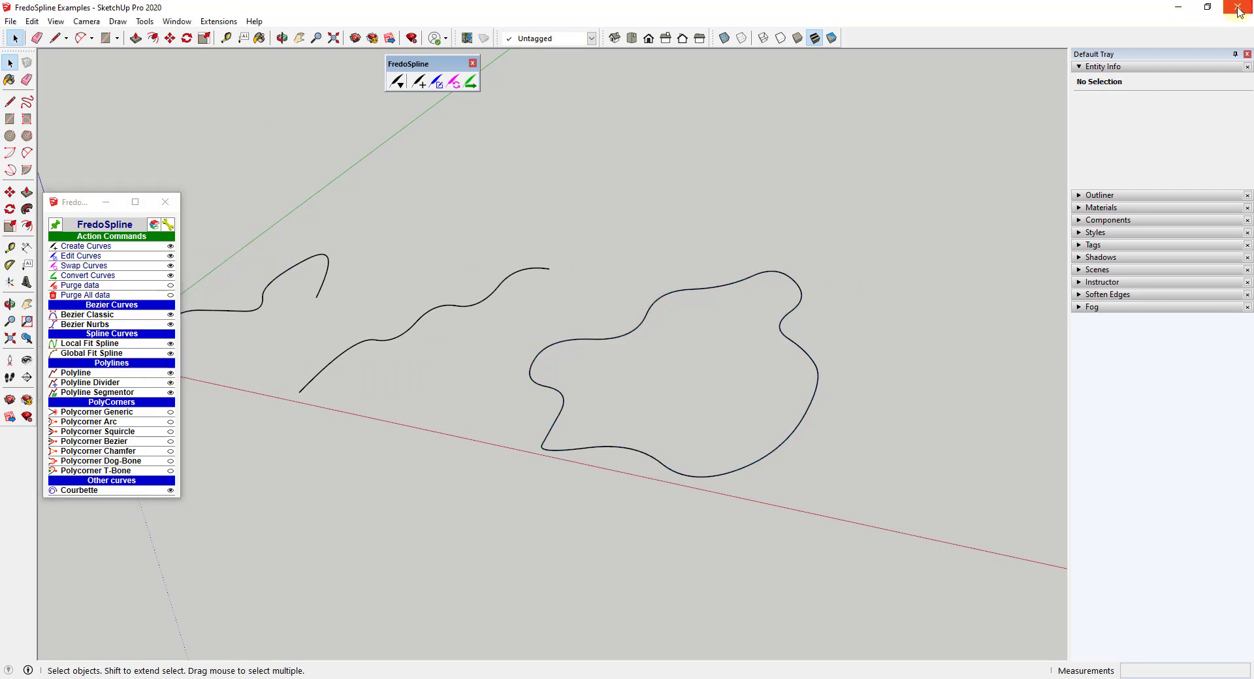
Drag the expanded FredoSpline toolbar to the top-left and orbit to flatten the view.
drag(444, 70, 168, 74)
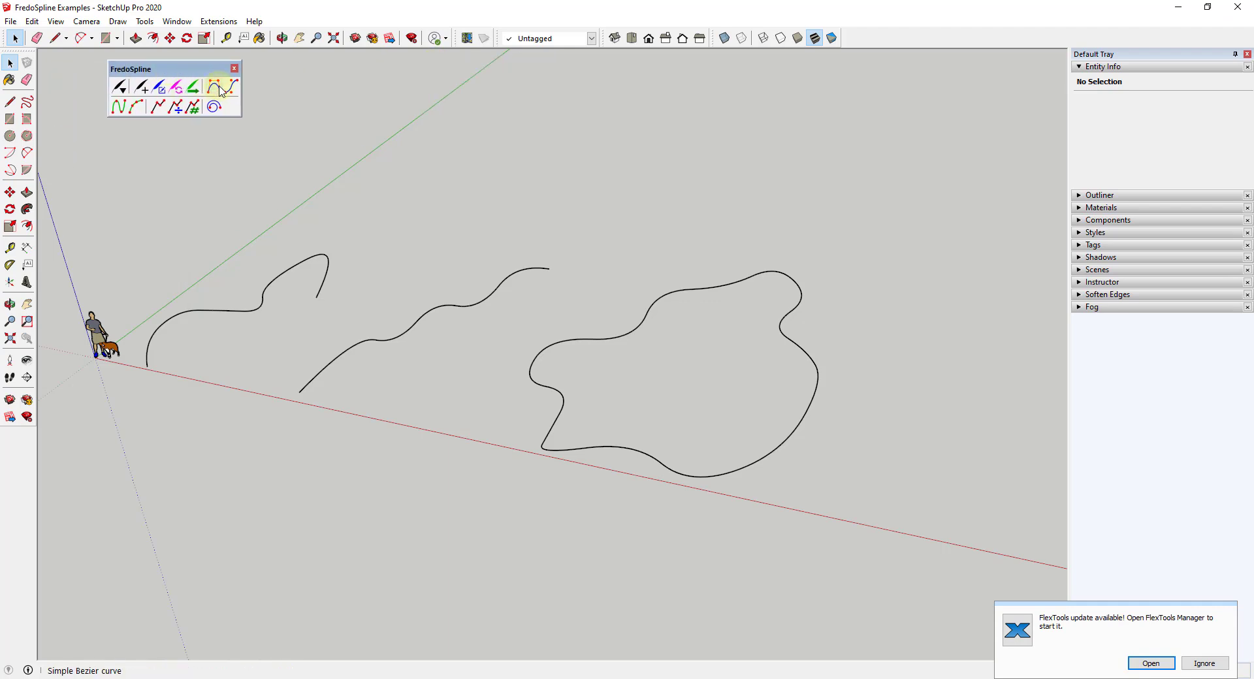
middle_drag(484, 238, 667, 218)
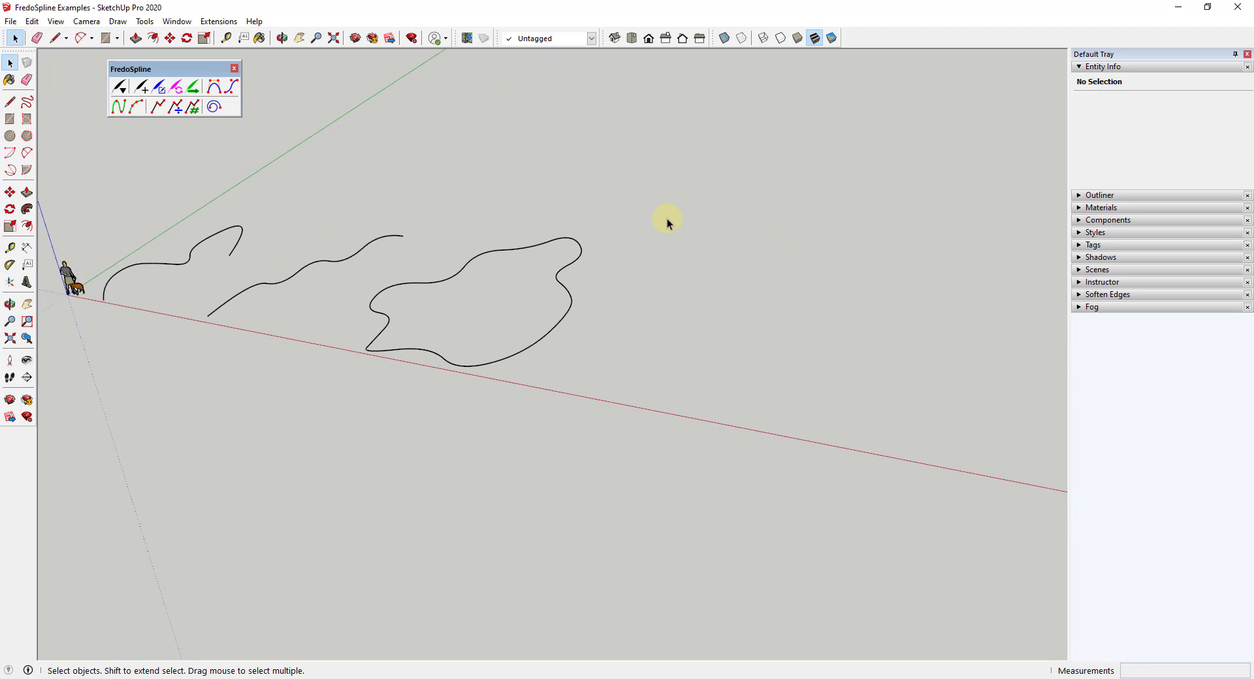
Draw an open hook-shaped Bezier Classic curve right of the closed loop.
click(215, 92)
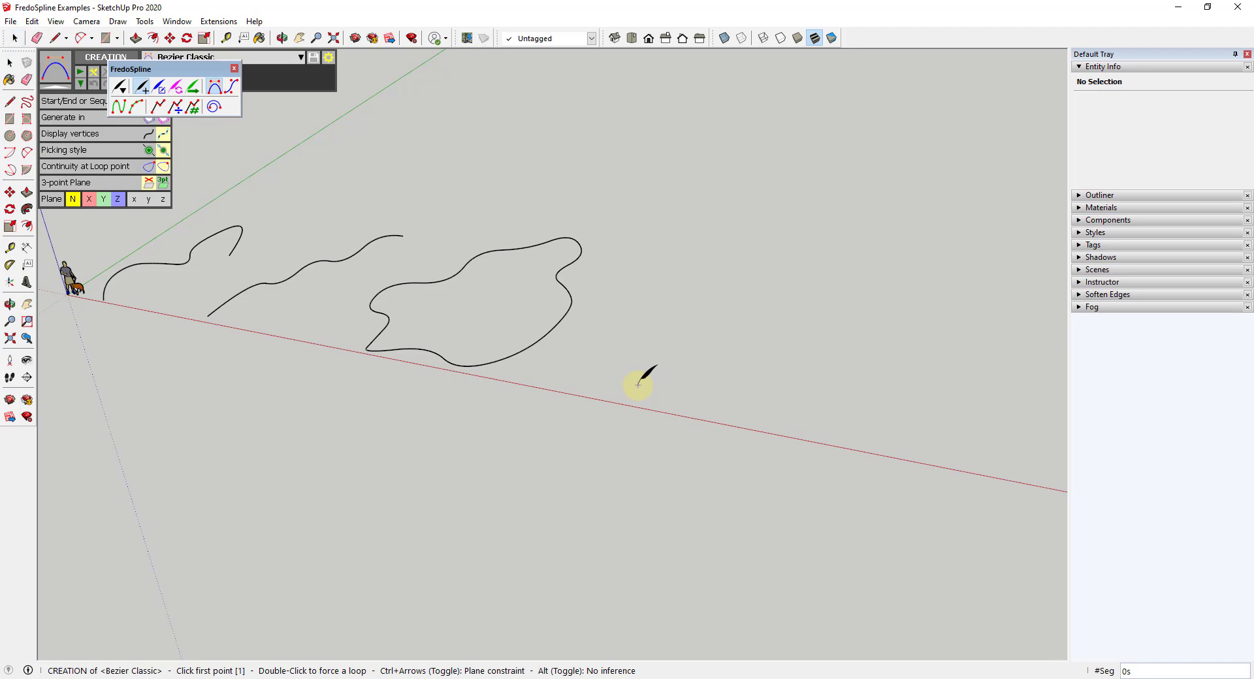
click(682, 286)
click(774, 300)
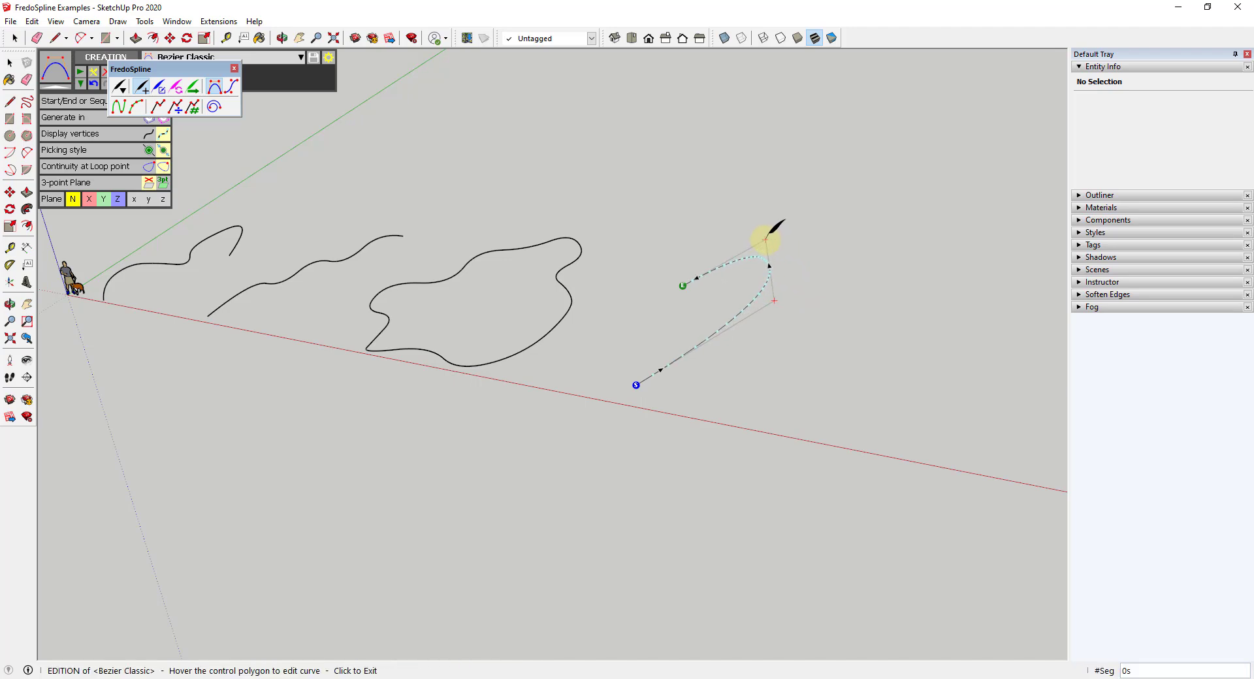
double_click(765, 240)
middle_drag(741, 239, 653, 216)
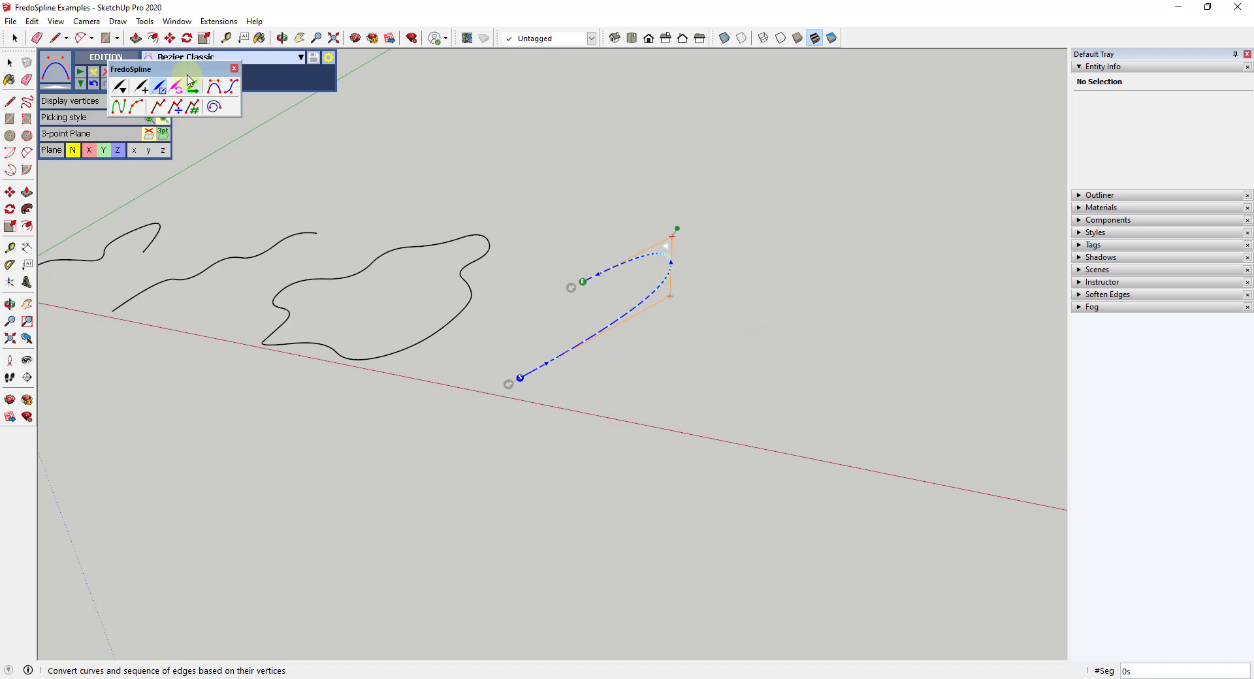
drag(185, 72, 252, 111)
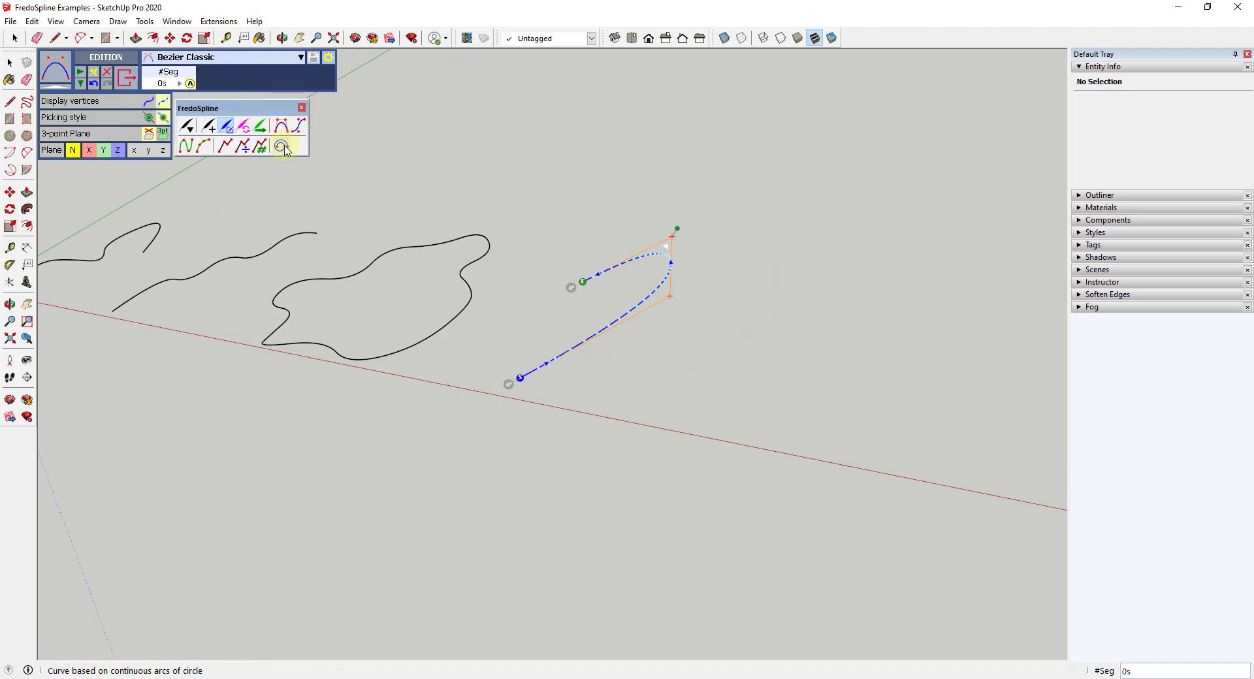